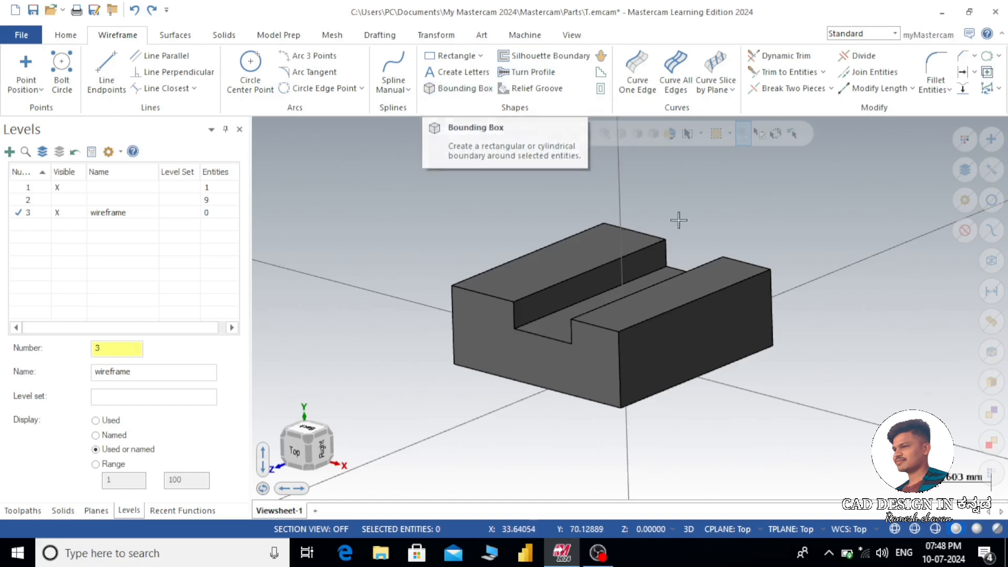
- Examine the slotted block from oblique angles, from below and in the top view
mouse_move(704, 209)
middle_mouse_down()
mouse_move(769, 214)
mouse_move(784, 189)
mouse_move(682, 215)
mouse_move(691, 210)
middle_mouse_up()
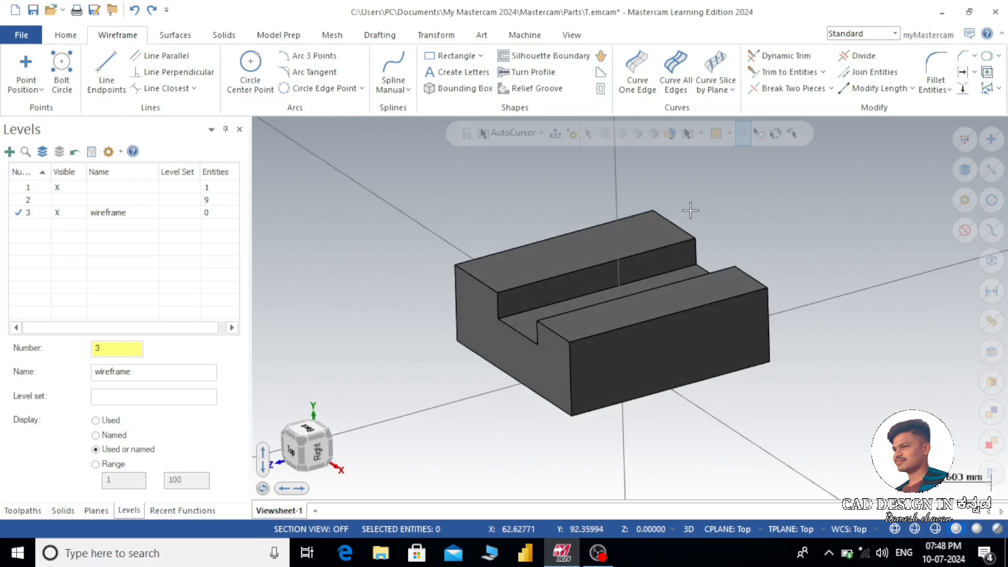
scroll(727, 231, "up", 1)
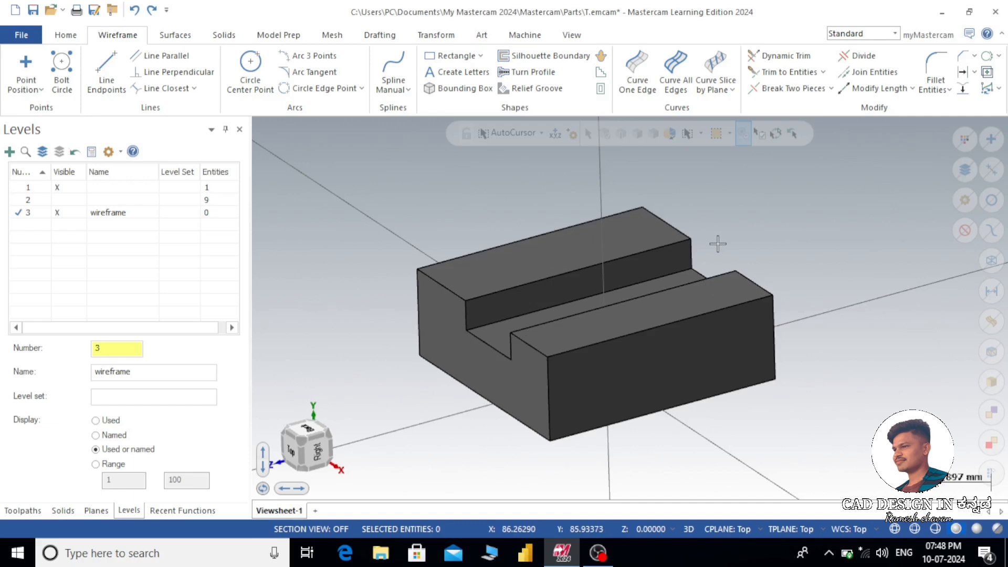
mouse_move(727, 238)
middle_mouse_down()
mouse_move(765, 198)
mouse_move(802, 238)
mouse_move(792, 253)
middle_mouse_up()
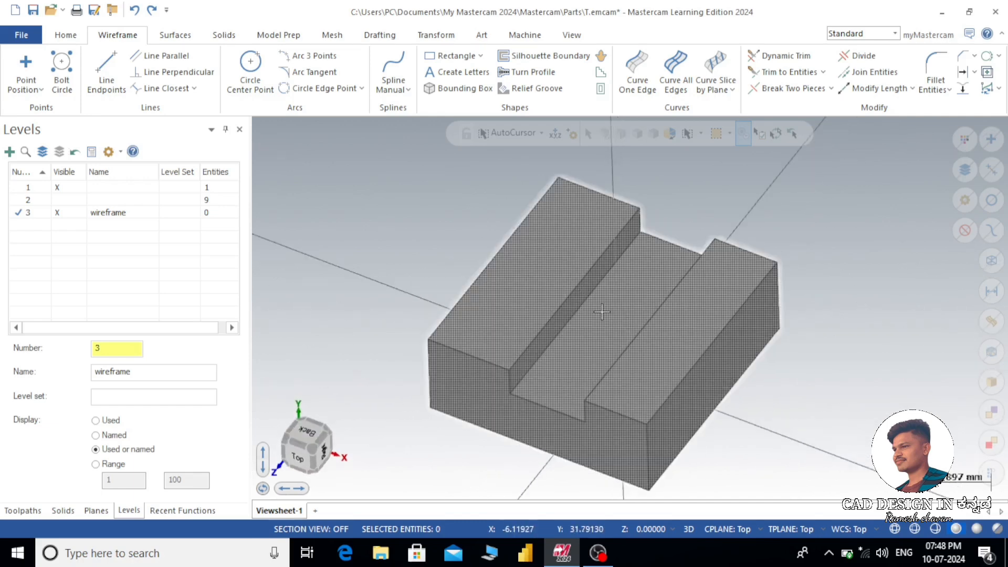
middle_click_drag(760, 284, 761, 274)
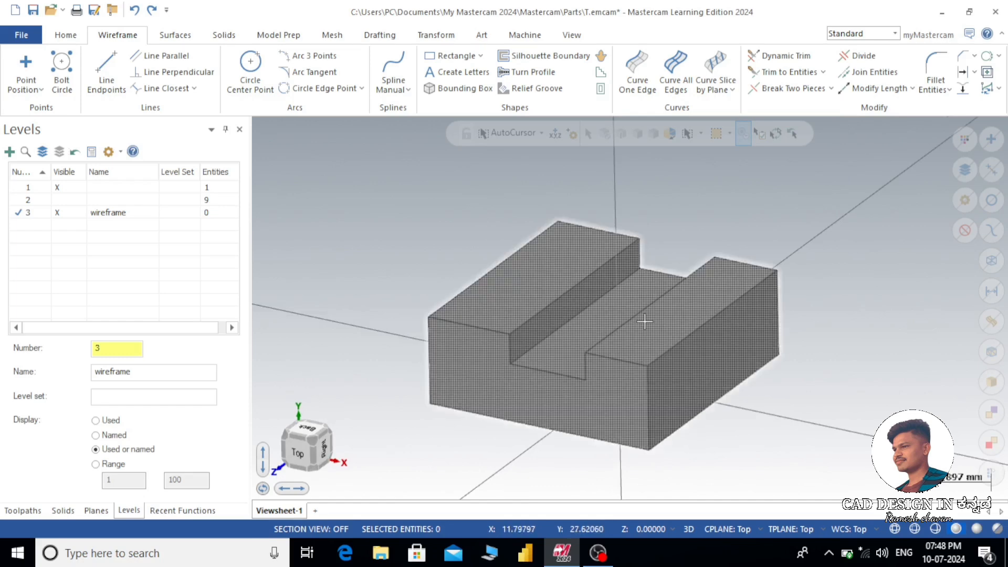
mouse_move(718, 318)
middle_mouse_down()
mouse_move(719, 293)
mouse_move(705, 286)
middle_mouse_up()
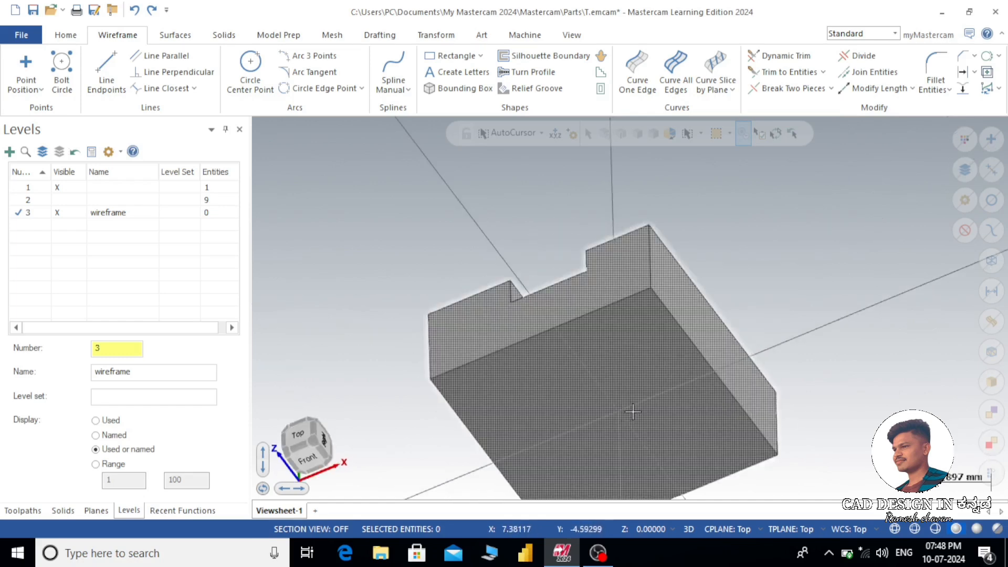
right_click(731, 212)
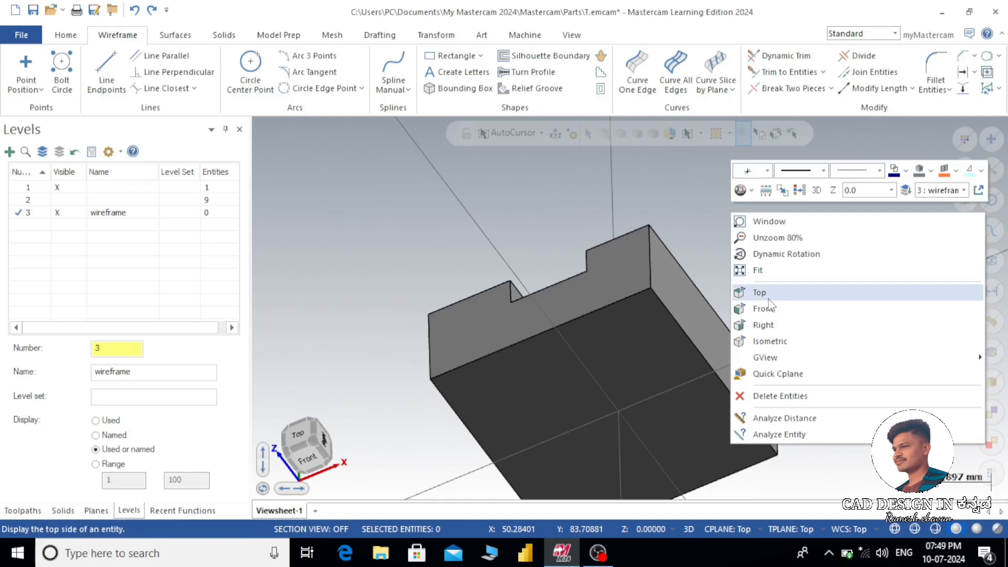
left_click(760, 293)
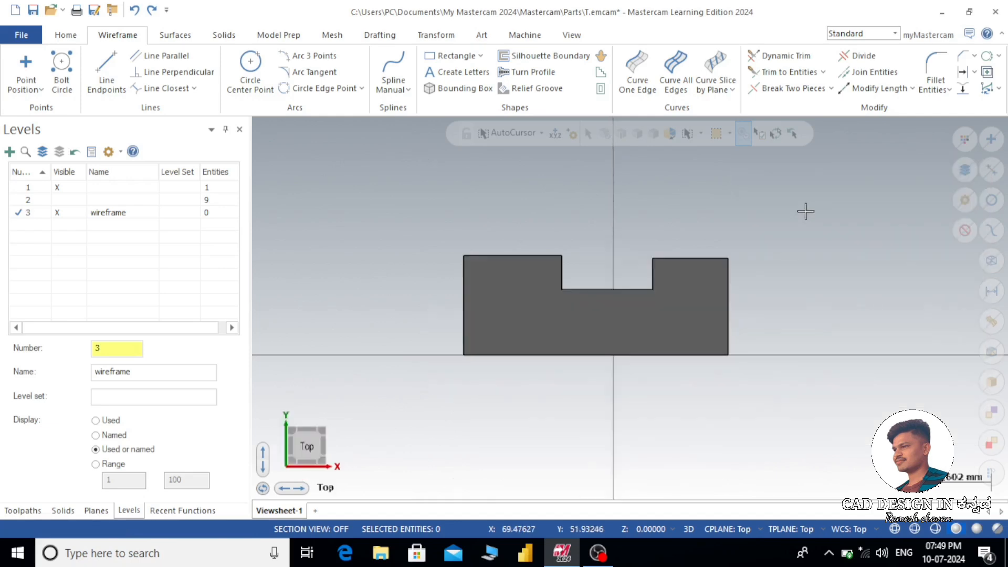
mouse_move(806, 211)
middle_mouse_down()
mouse_move(781, 227)
mouse_move(723, 229)
mouse_move(728, 242)
middle_mouse_up()
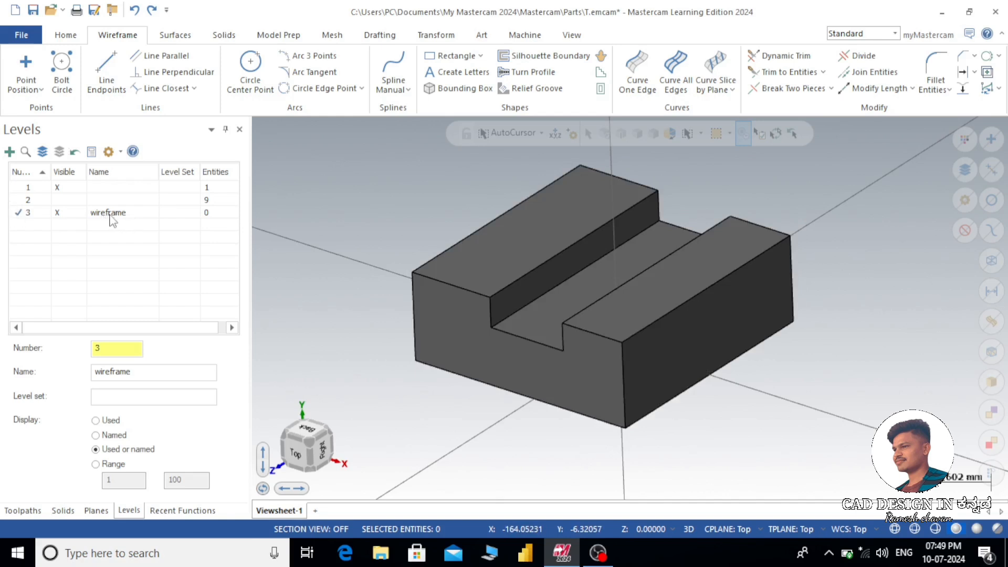
- Create a rectangular wireframe bounding box around the manually selected slotted block
left_click(459, 90)
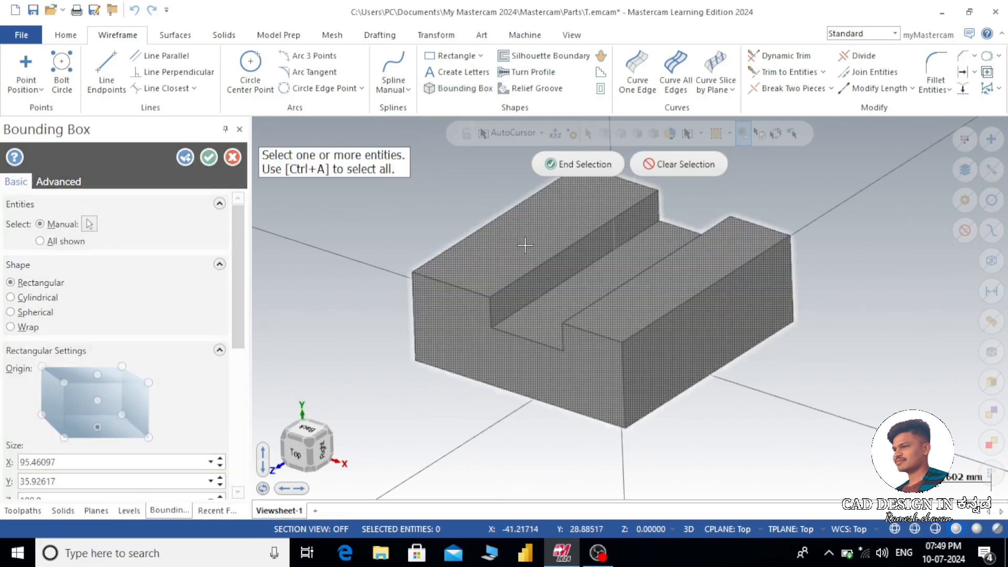
left_click(592, 165)
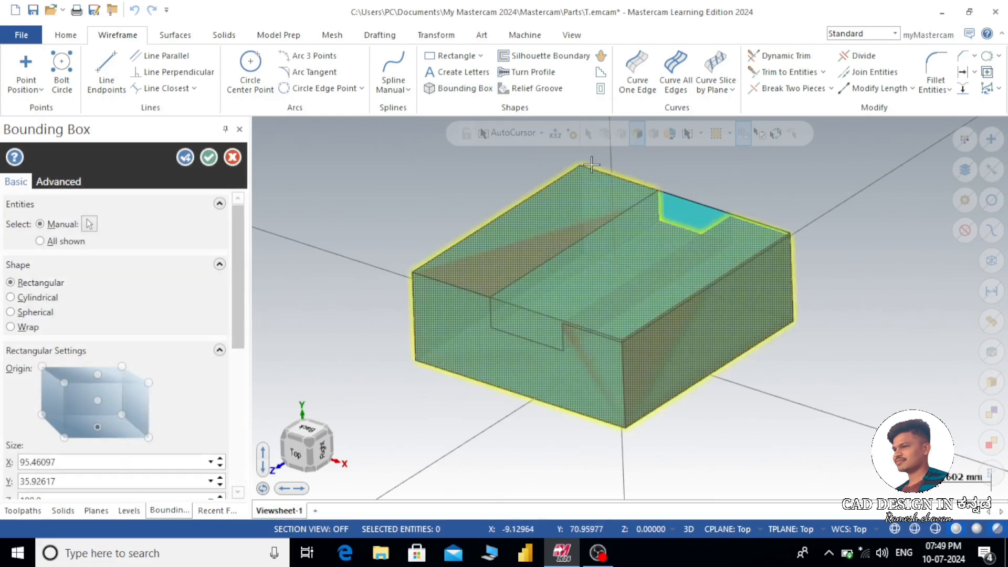
mouse_move(846, 273)
middle_mouse_down()
mouse_move(837, 241)
mouse_move(837, 294)
middle_mouse_up()
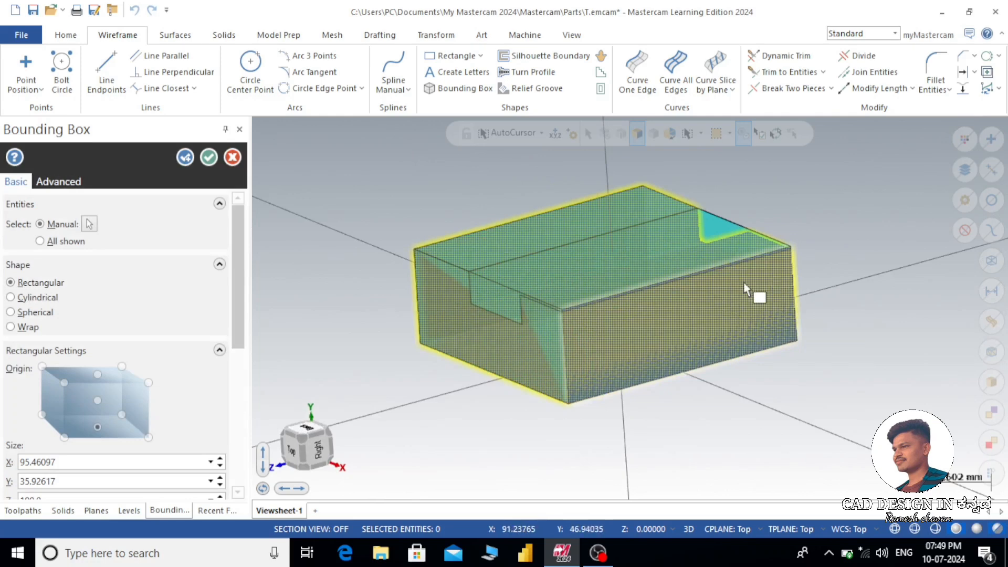
middle_click_drag(647, 320, 736, 257)
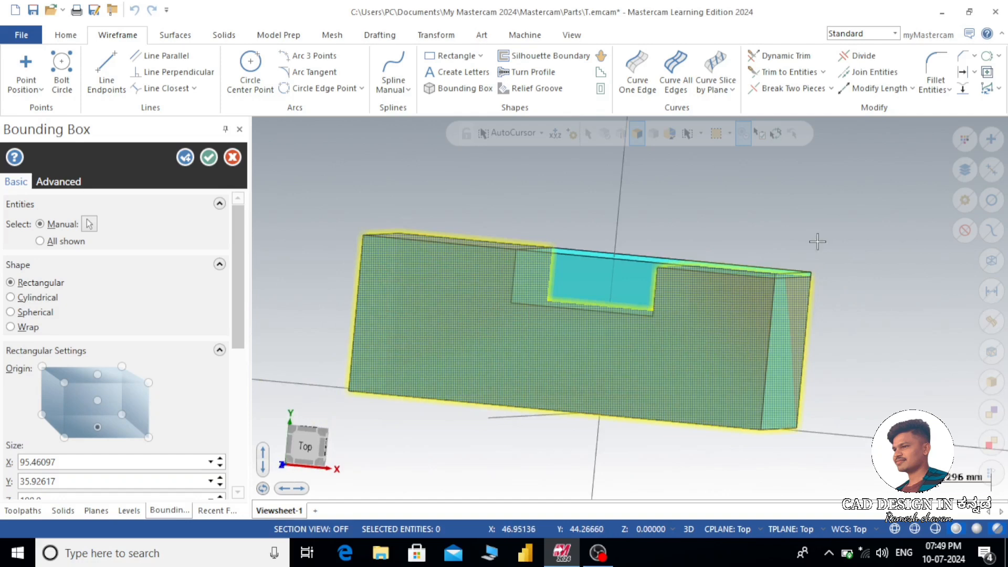
middle_click_drag(468, 310, 353, 389)
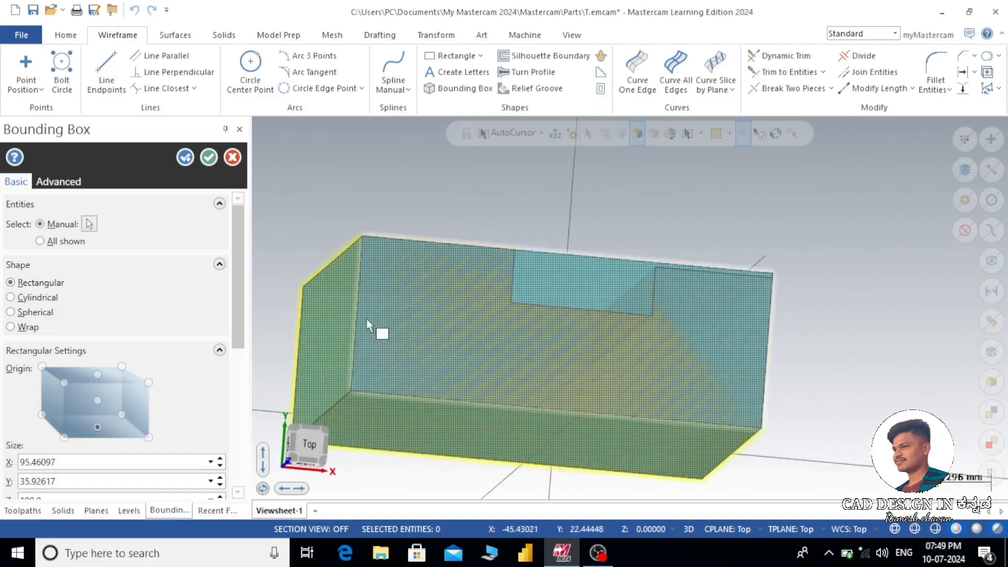
middle_click_drag(806, 264, 774, 268)
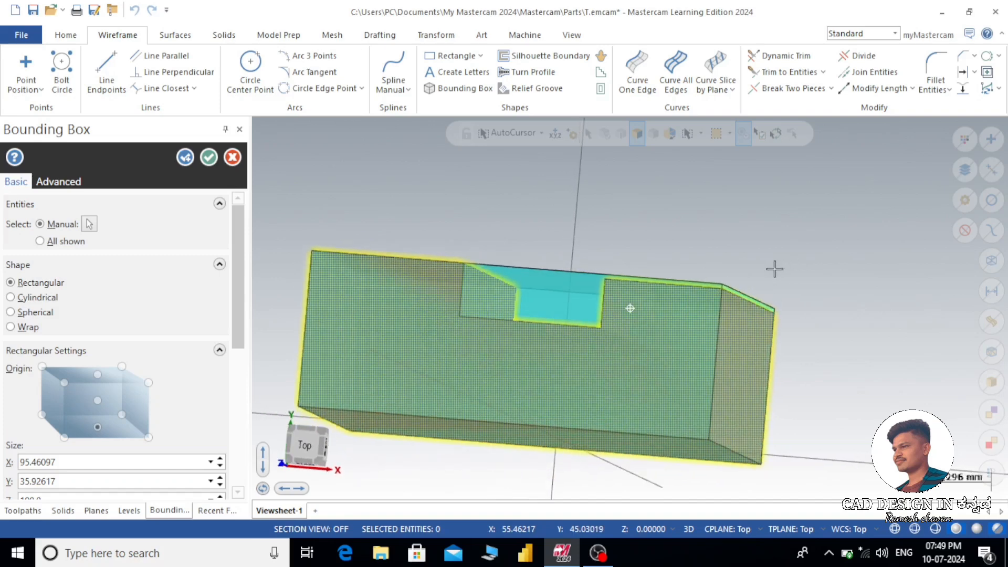
scroll(704, 288, "up", 8)
scroll(724, 294, "up", 4)
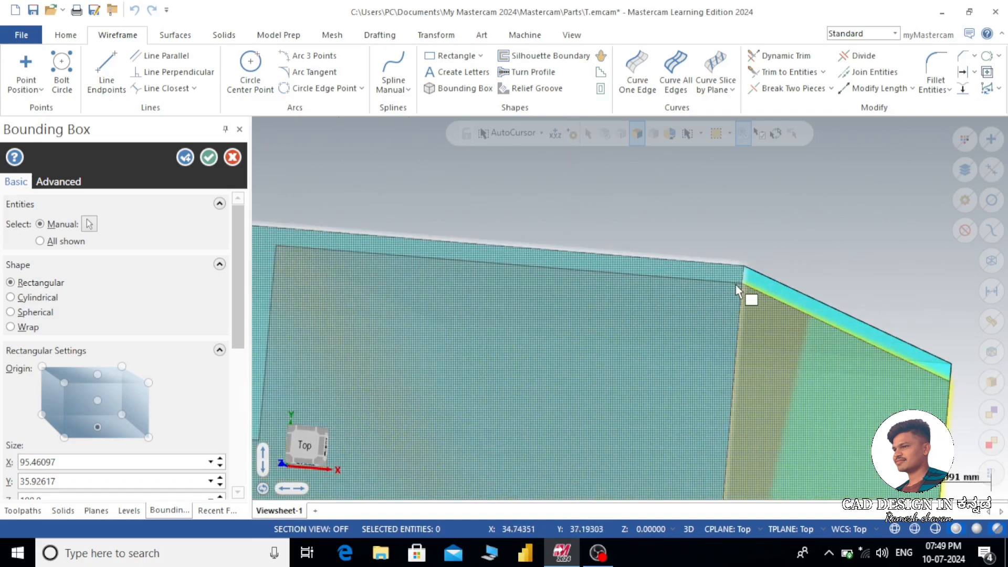
scroll(751, 272, "down", 2)
scroll(759, 266, "down", 1)
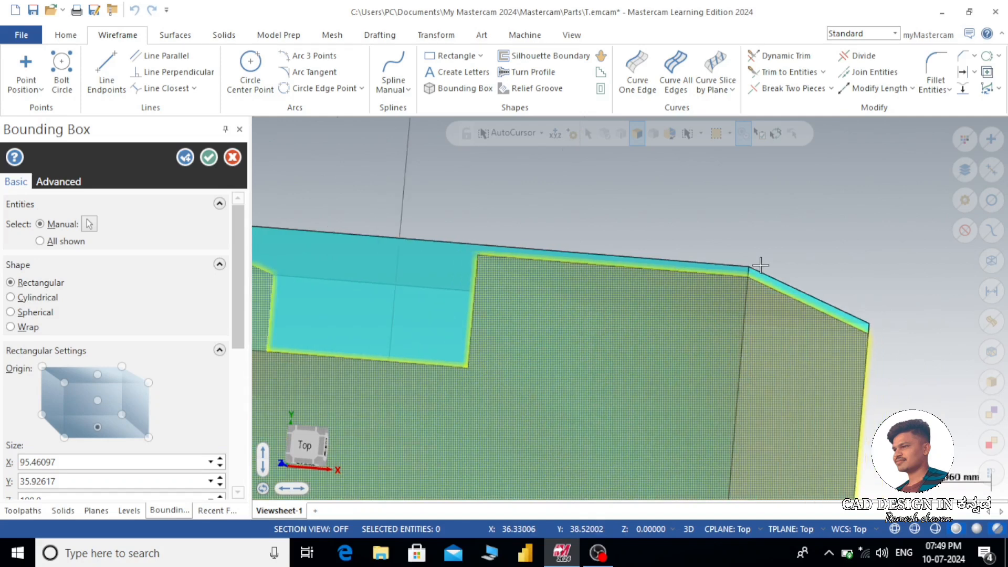
scroll(796, 233, "down", 4)
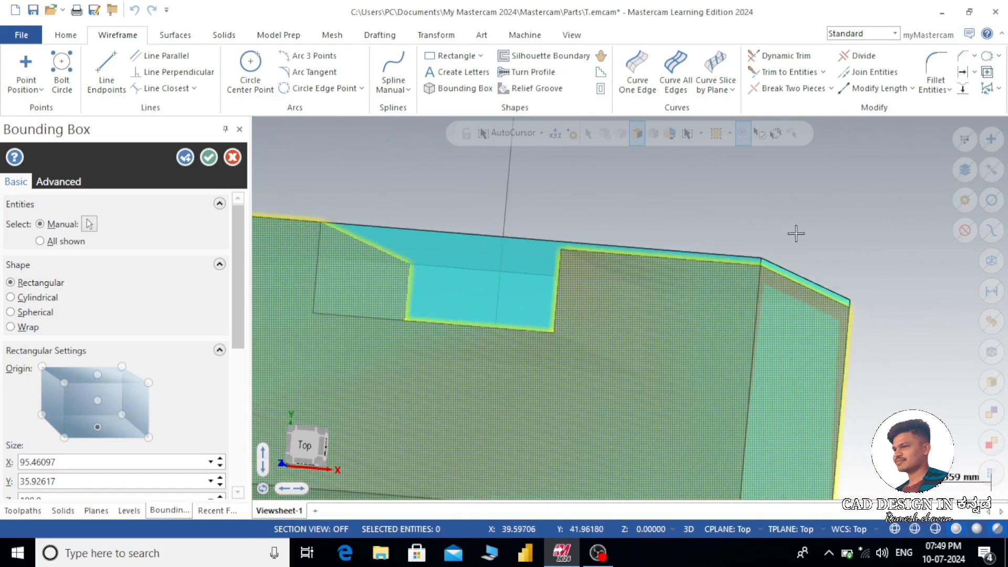
scroll(796, 233, "down", 2)
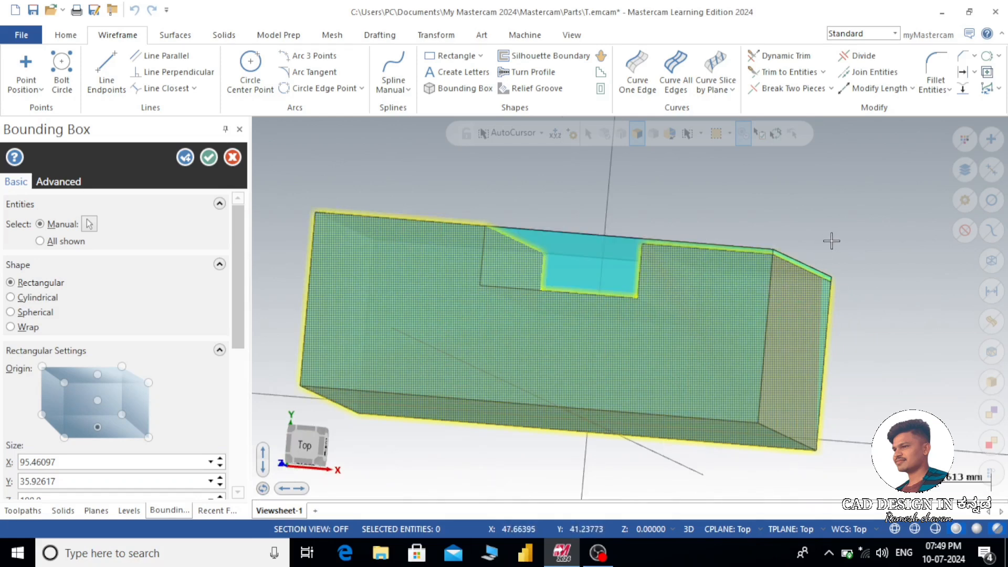
middle_click_drag(830, 239, 772, 259)
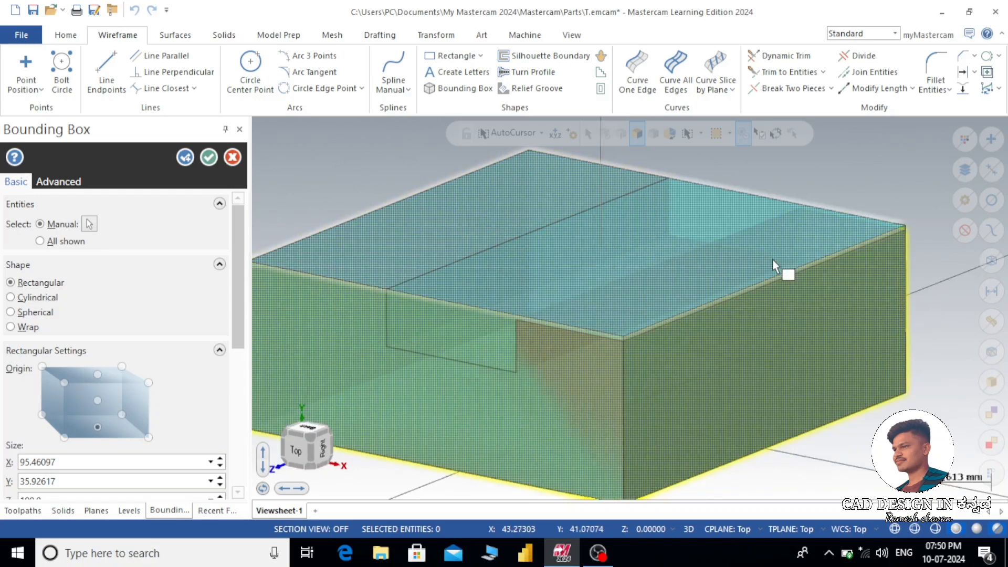
scroll(593, 325, "up", 2)
middle_click_drag(609, 331, 612, 333)
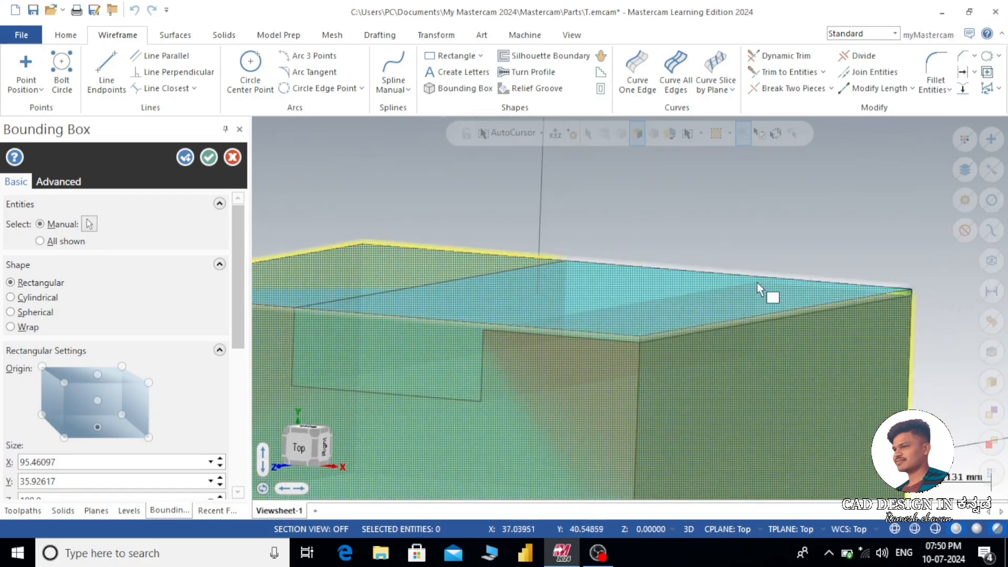
scroll(759, 282, "down", 2)
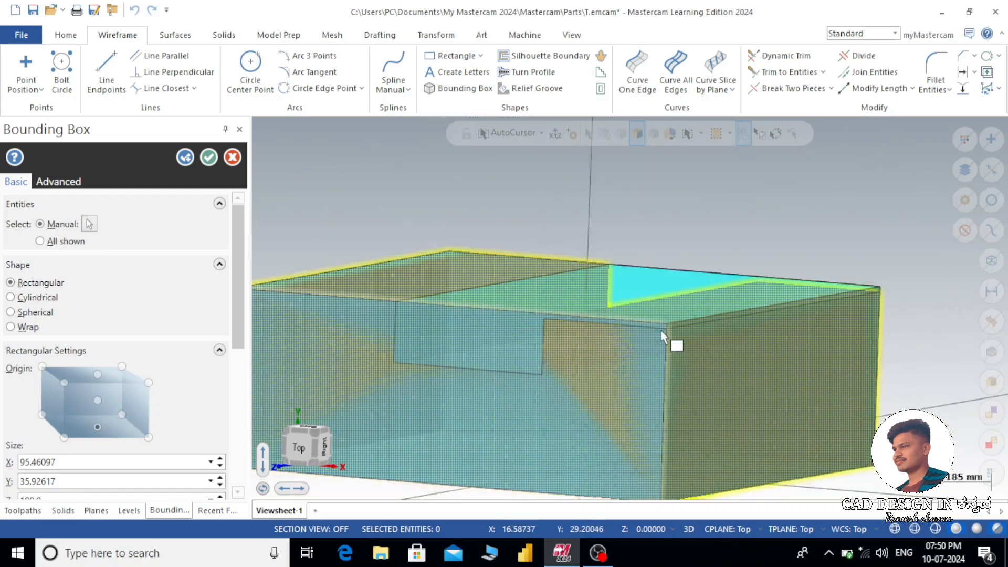
scroll(663, 336, "up", 3)
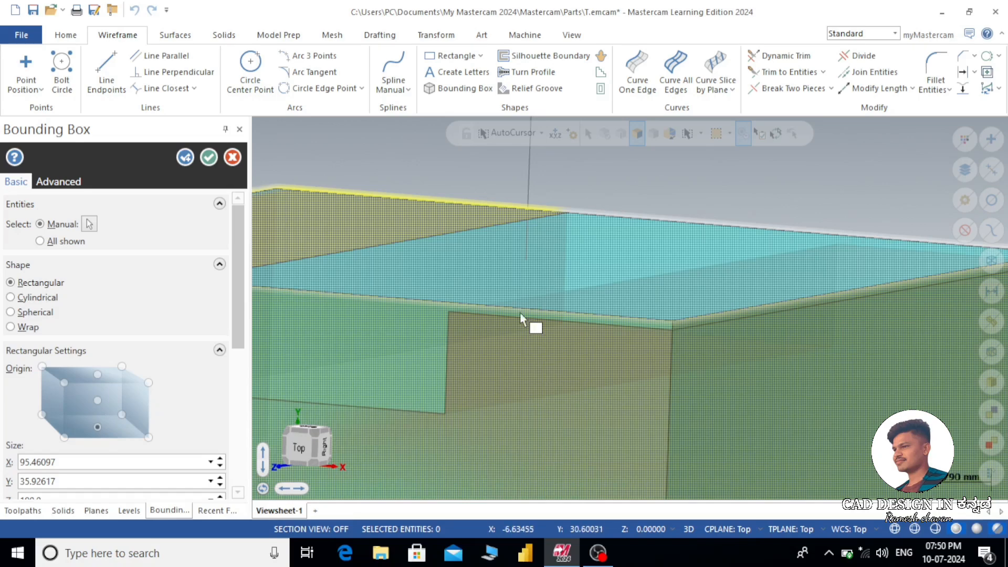
scroll(675, 326, "up", 2)
scroll(686, 215, "down", 3)
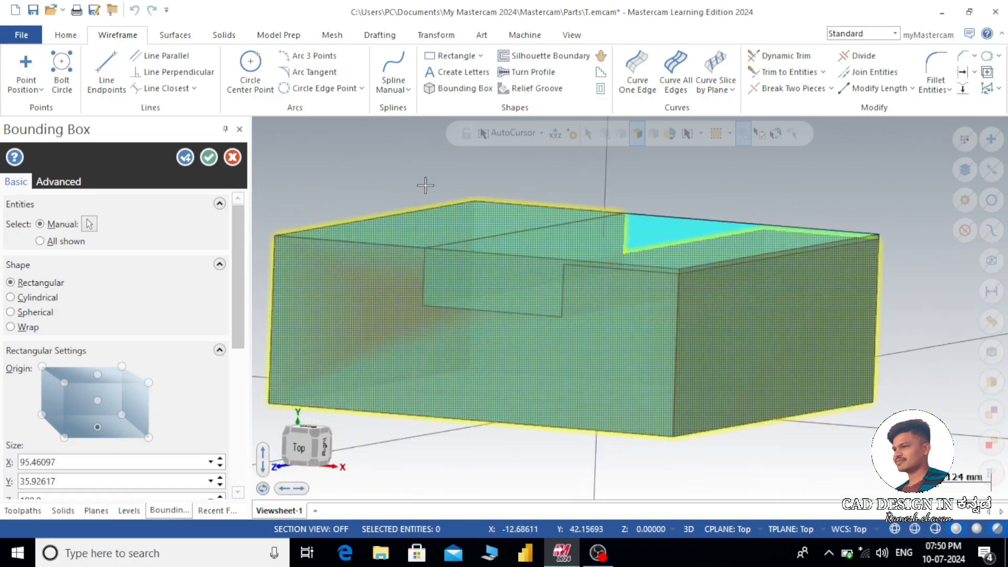
left_click(209, 157)
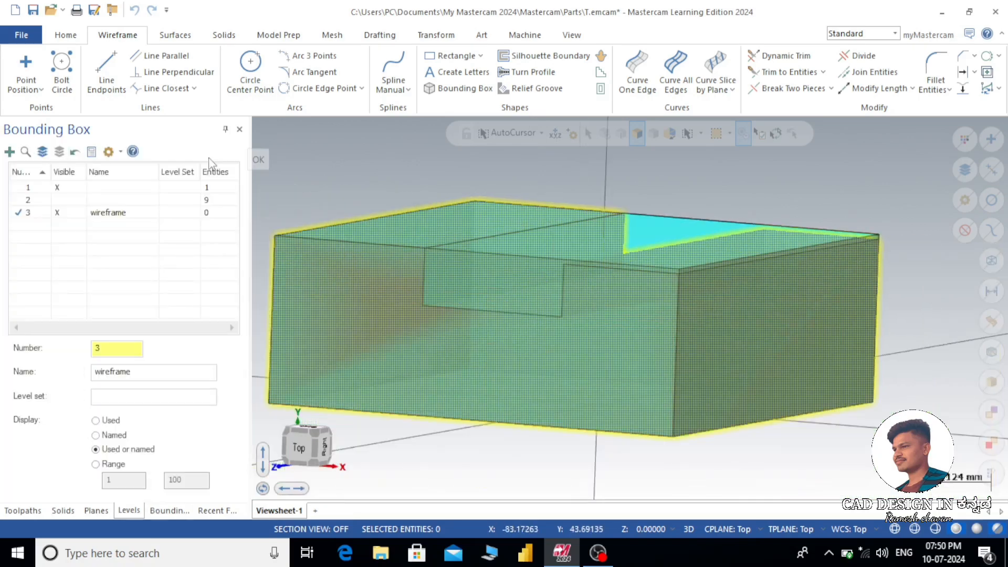
- Examine how the bounding box wireframe fits the slotted block in the top view and from oblique angles
key("alt+1")
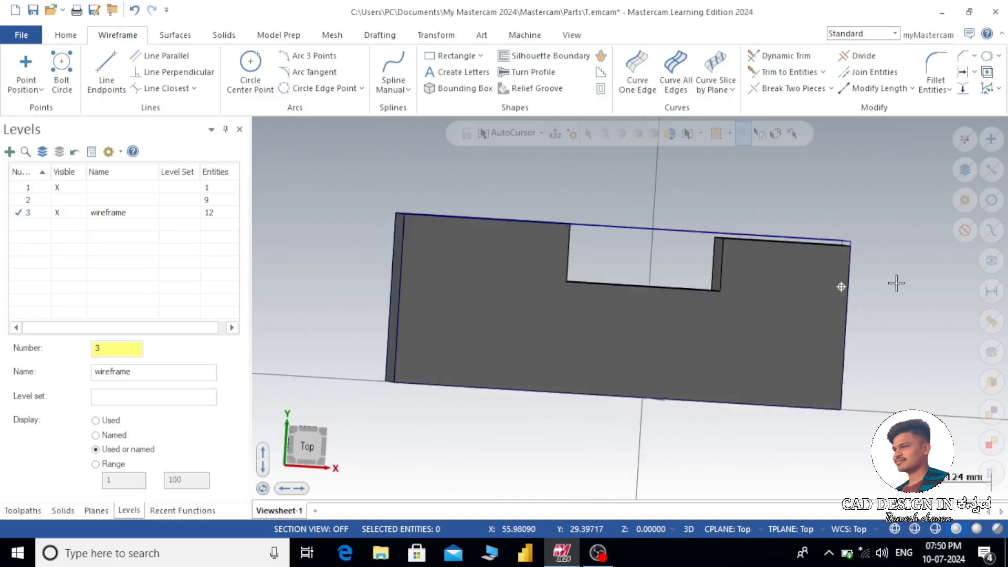
scroll(554, 252, "up", 3)
scroll(554, 252, "down", 2)
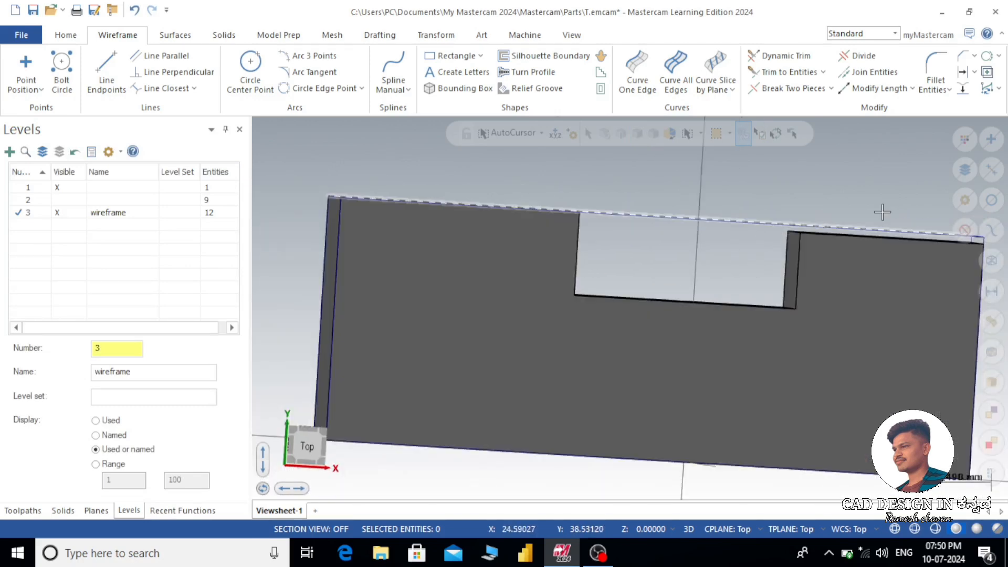
key("alt+1")
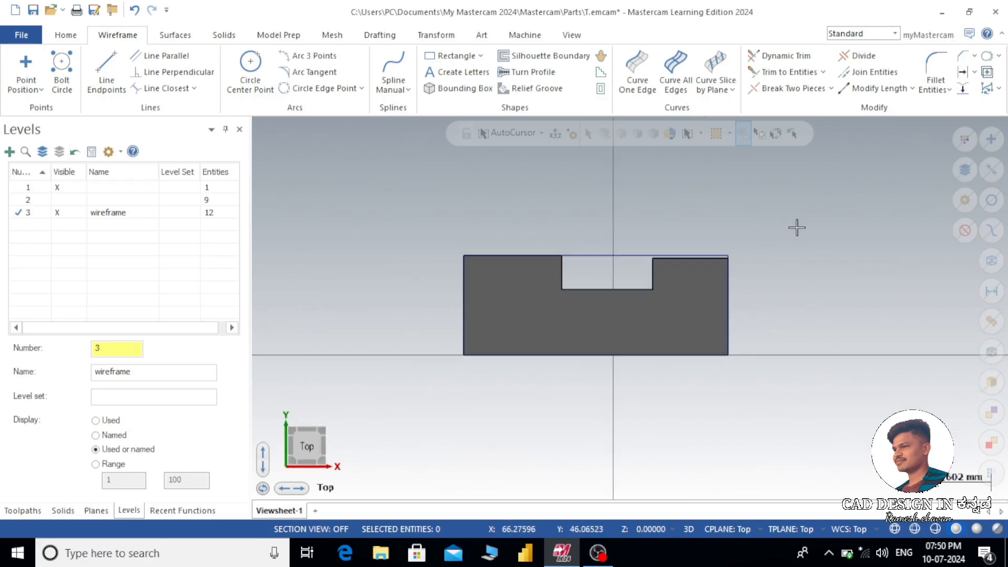
scroll(700, 273, "up", 2)
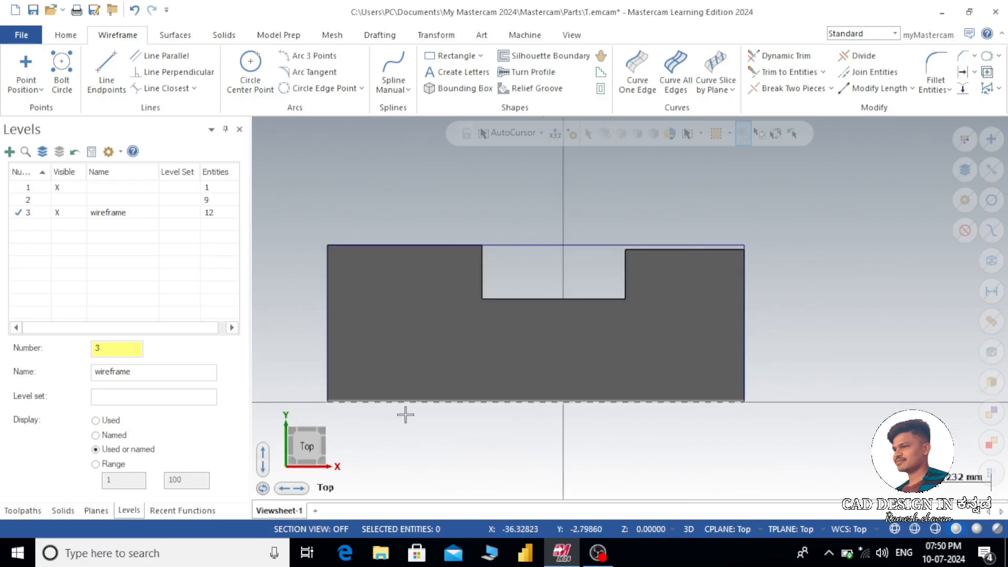
scroll(405, 415, "up", 1)
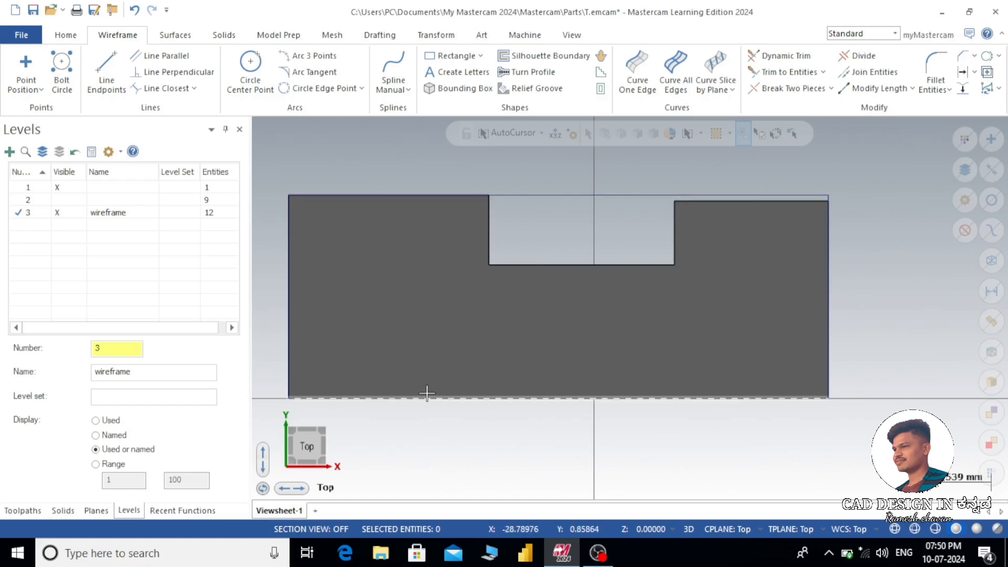
mouse_move(825, 274)
middle_mouse_down()
mouse_move(862, 281)
mouse_move(827, 285)
middle_mouse_up()
scroll(827, 285, "down", 2)
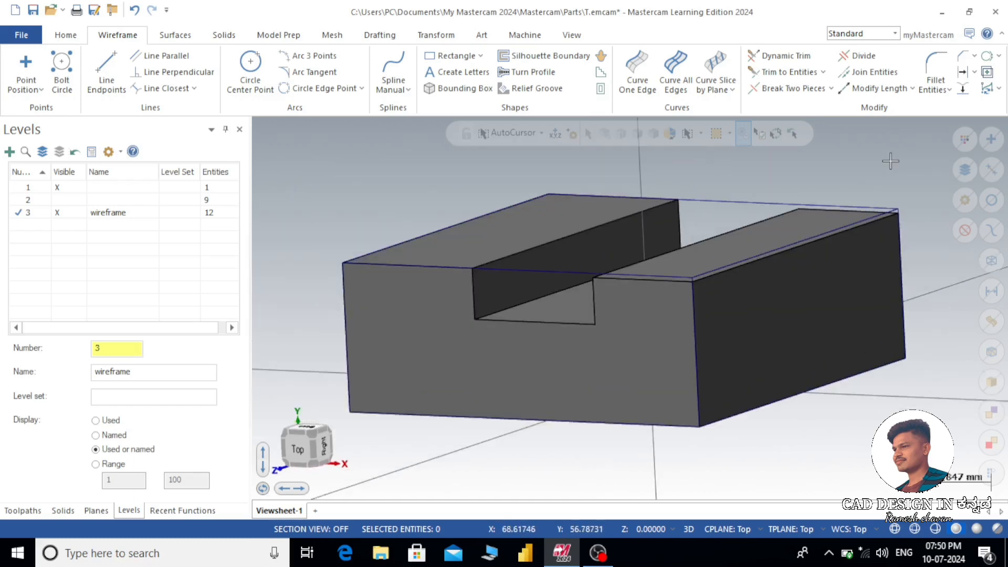
mouse_move(887, 243)
middle_mouse_down()
mouse_move(917, 243)
mouse_move(896, 242)
middle_mouse_up()
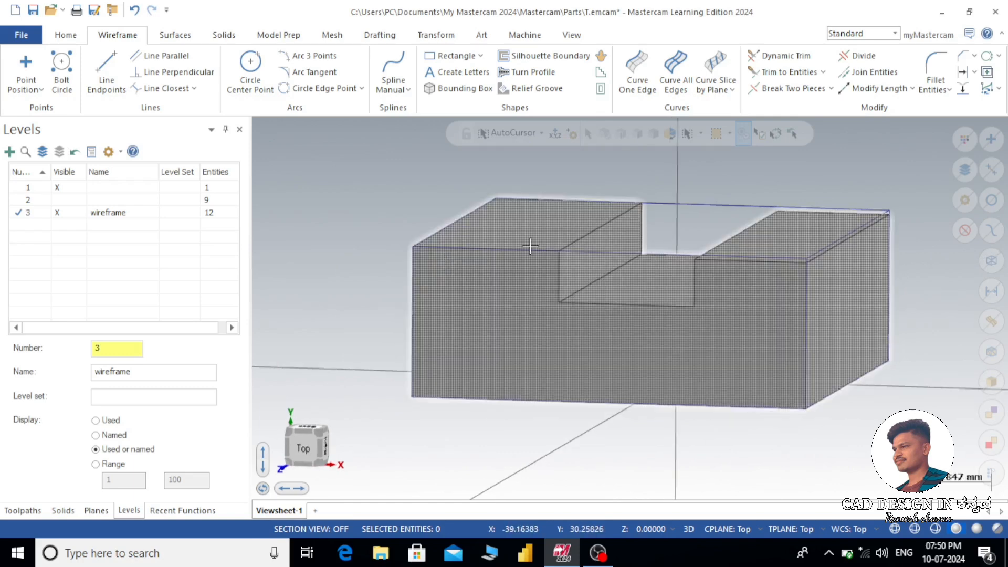
key("alt+1")
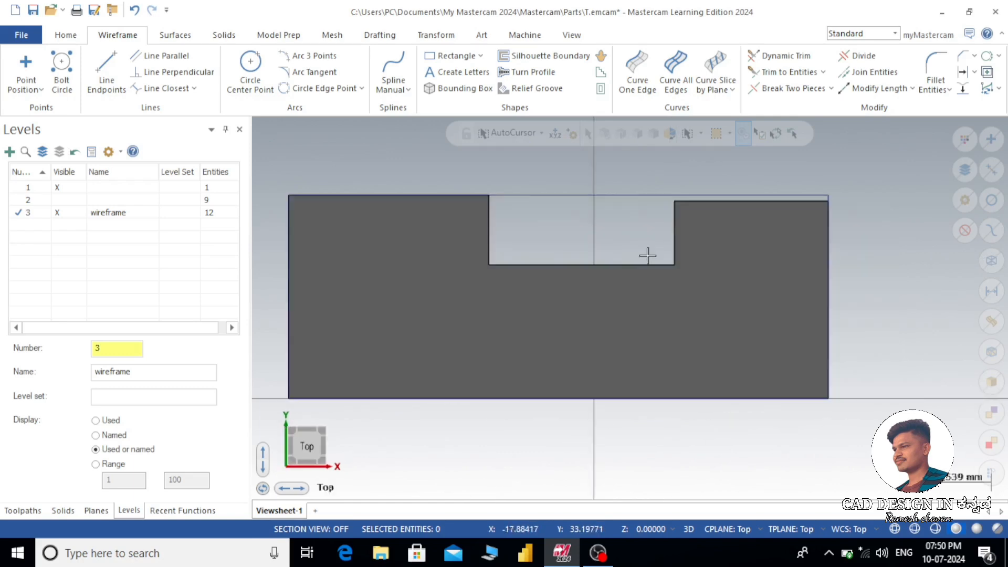
mouse_move(648, 256)
middle_mouse_down()
mouse_move(794, 293)
mouse_move(781, 300)
mouse_move(899, 214)
mouse_move(863, 213)
middle_mouse_up()
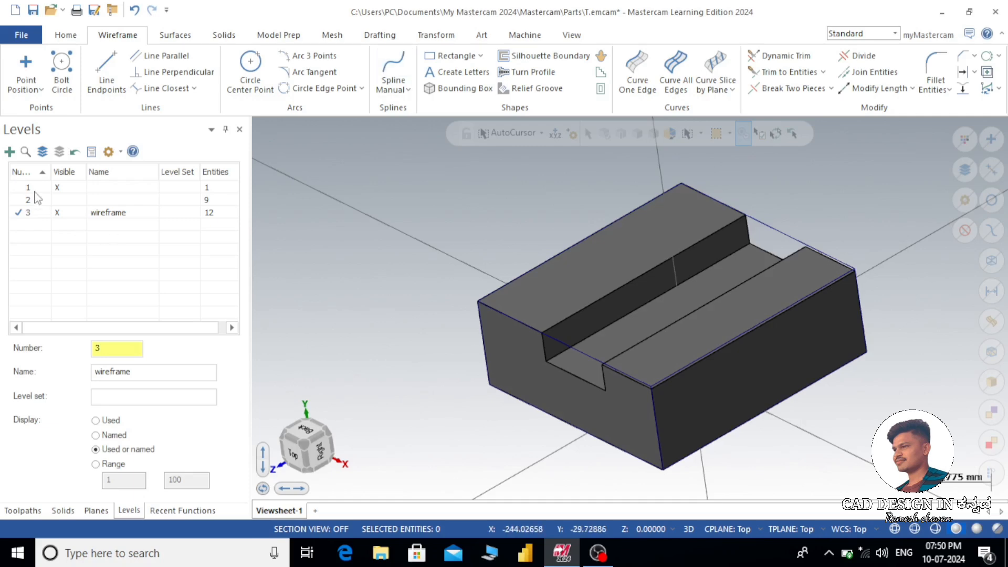
- Add level 4 and name it rough
mouse_move(626, 270)
middle_mouse_down()
mouse_move(686, 227)
mouse_move(726, 245)
mouse_move(651, 260)
middle_mouse_up()
left_click(10, 152)
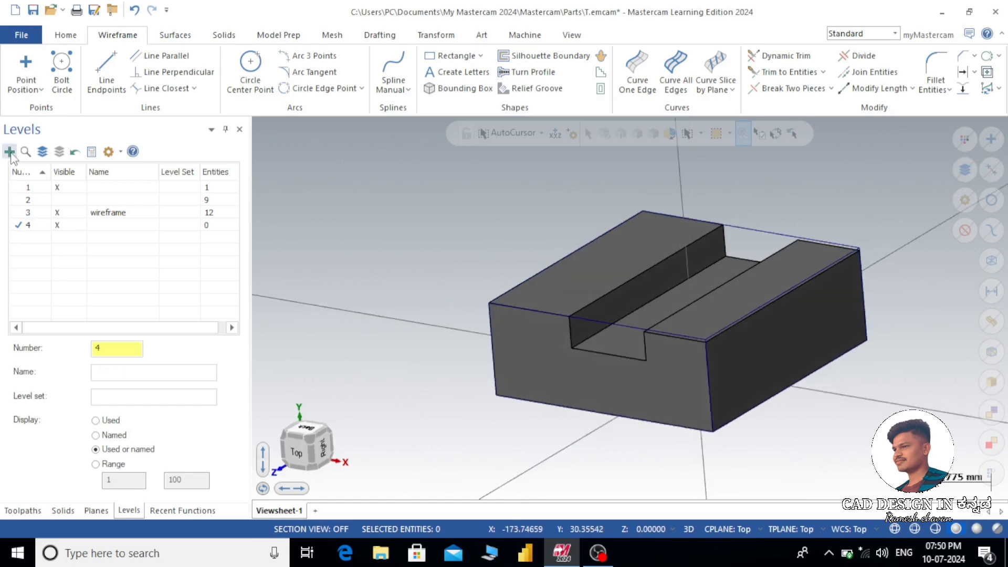
double_click(104, 225)
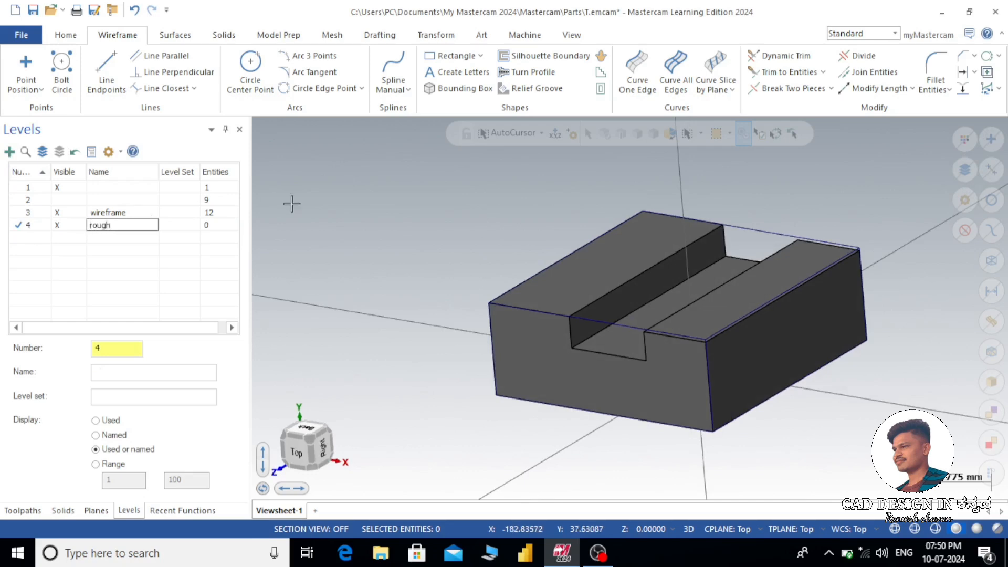
- Hide the wireframe level with rough active, and select the slotted block for a new bounding box
left_click(20, 226)
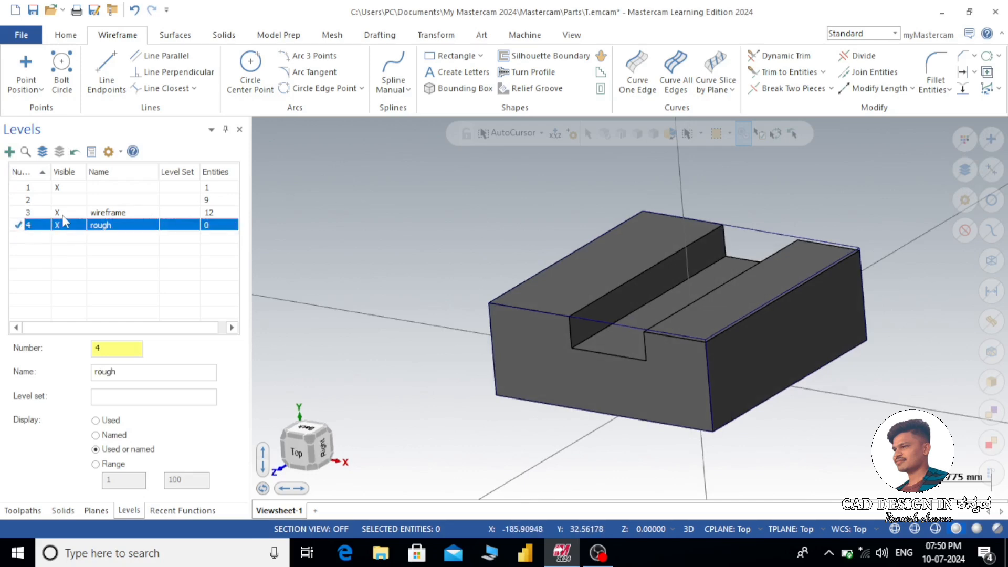
left_click(56, 212)
left_click(20, 226)
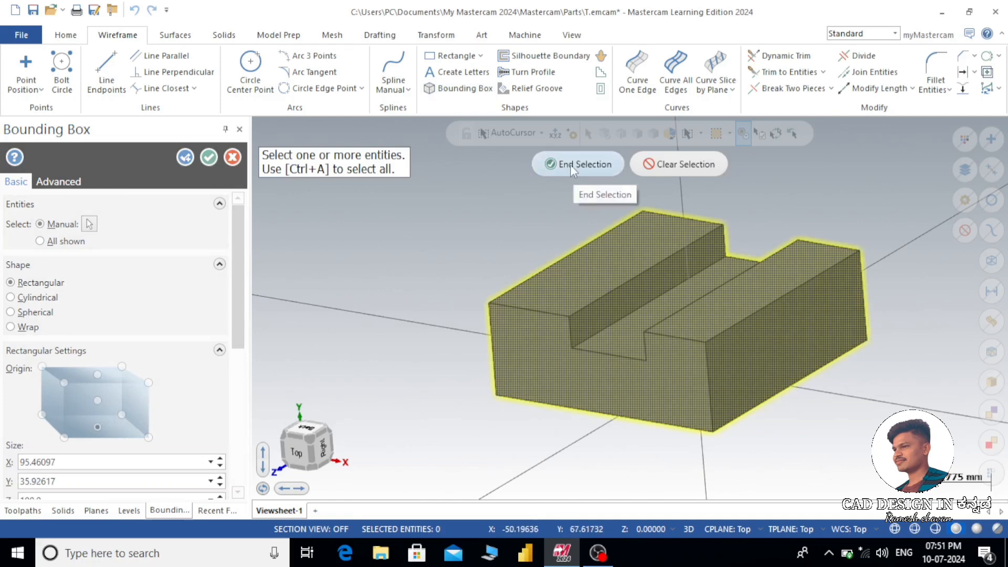
left_click(587, 164)
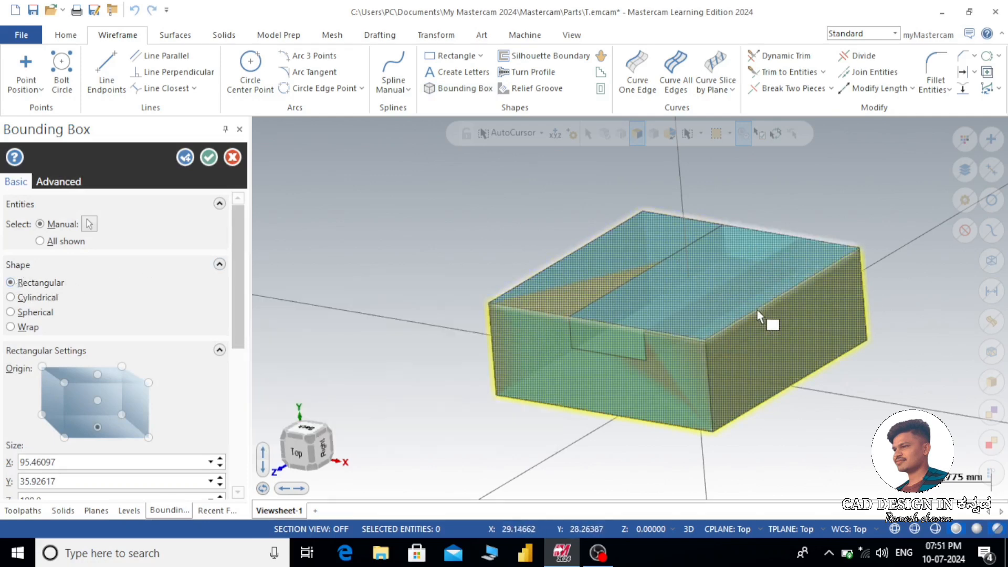
- Try the cylindrical and spherical bounding shapes around the block and return to the rectangular shape
left_click(12, 297)
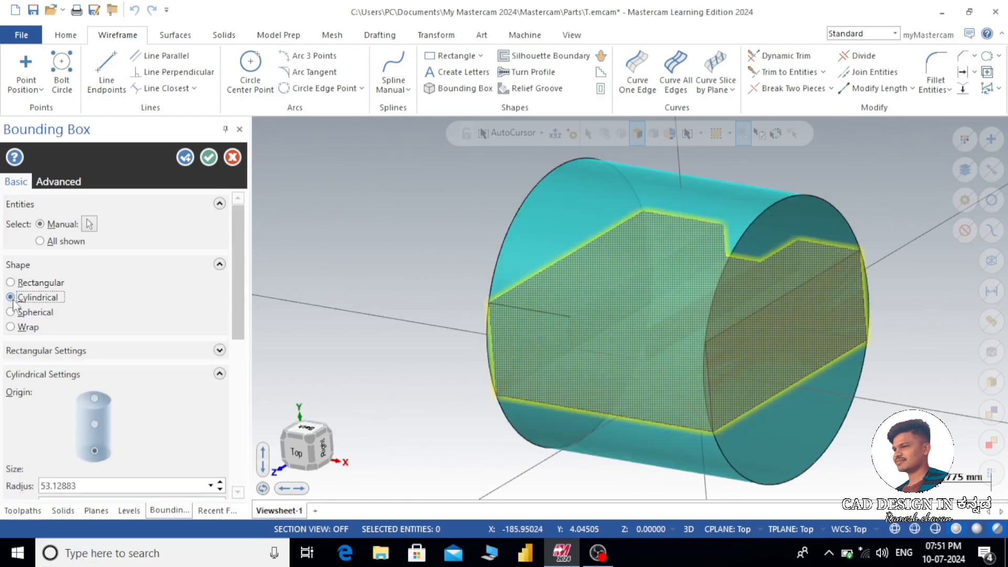
left_click(10, 313)
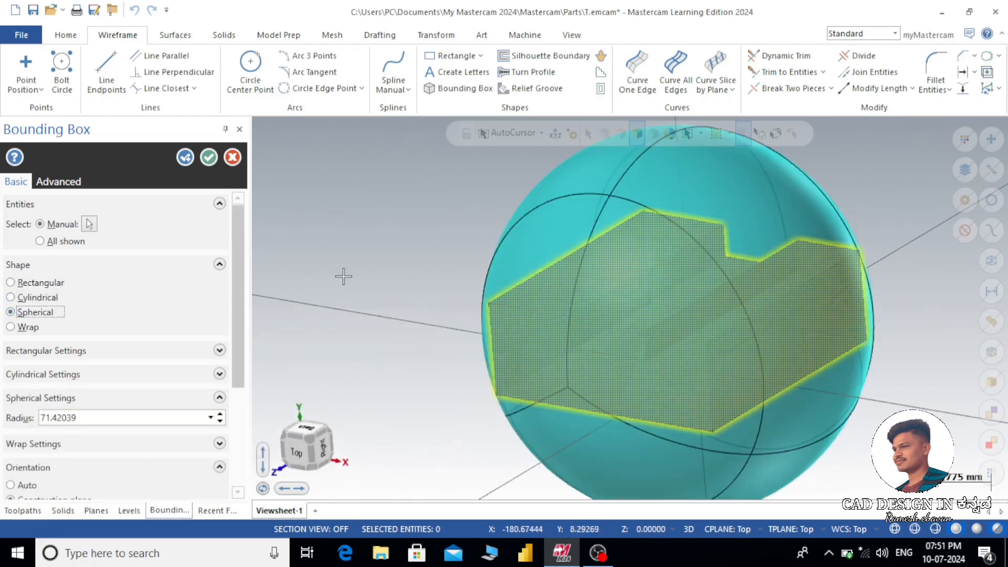
mouse_move(497, 256)
middle_mouse_down()
mouse_move(472, 248)
mouse_move(486, 250)
middle_mouse_up()
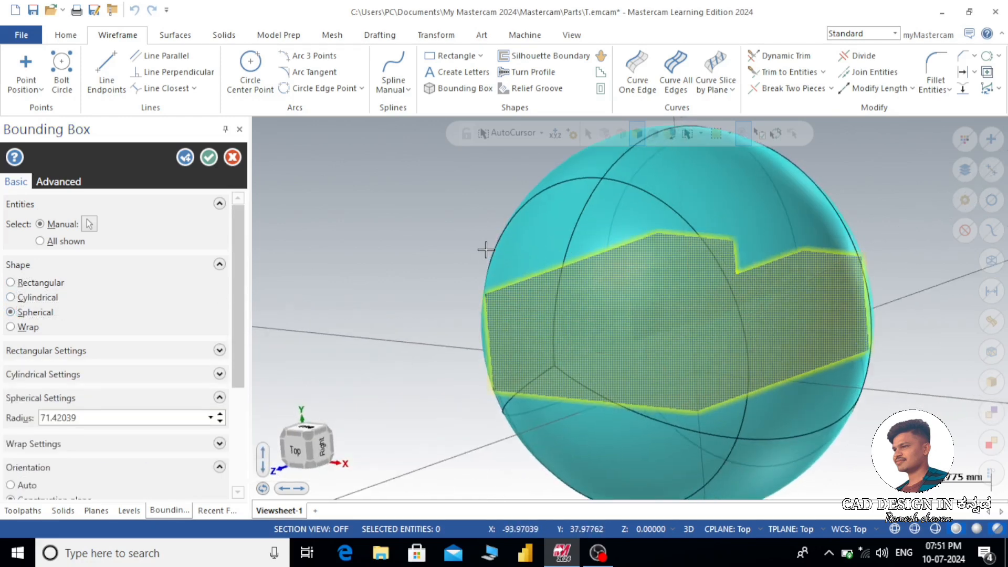
scroll(486, 250, "down", 2)
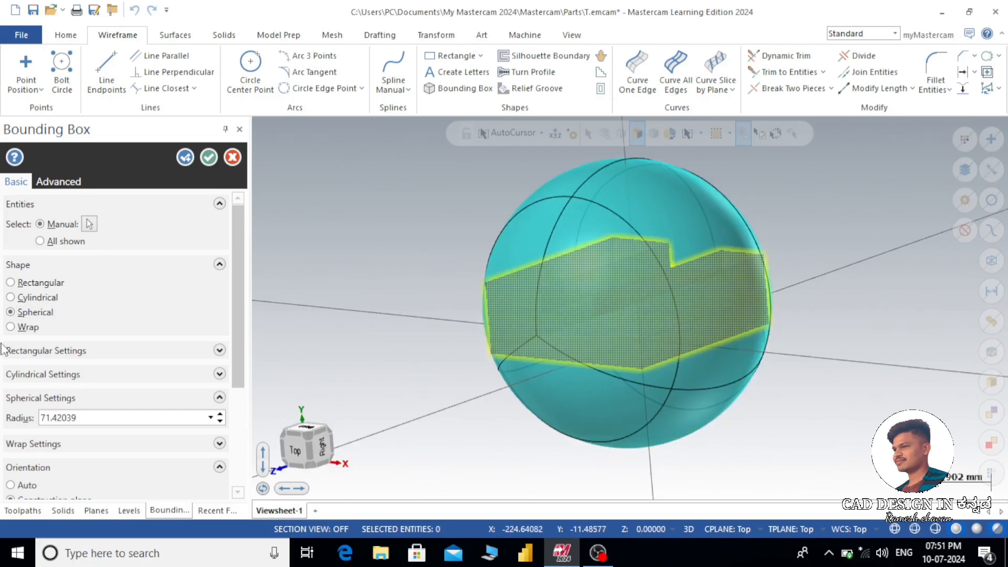
left_click(11, 283)
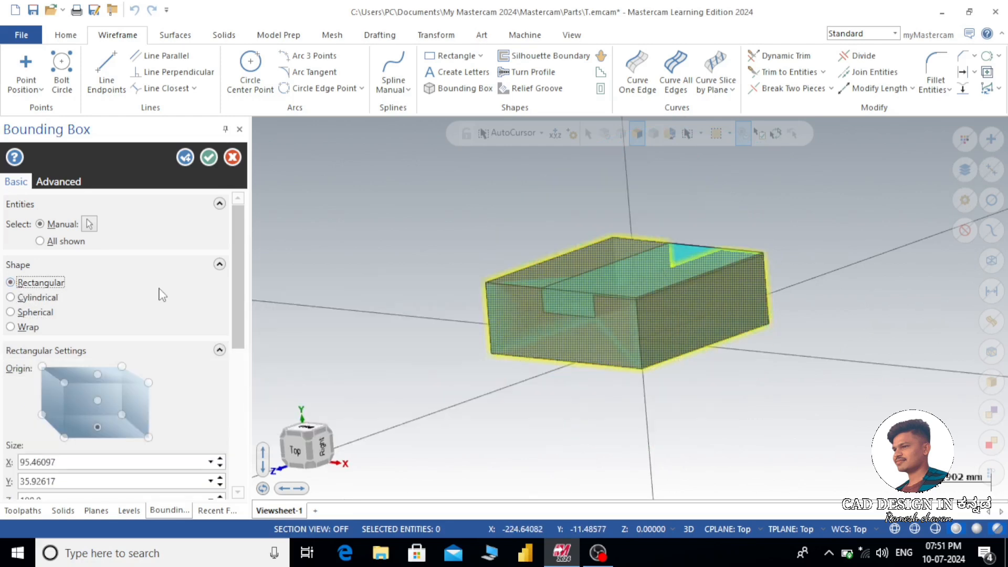
- Anchor the rectangular bounding box at its centre and increase its X size by 5 mm to 100.46097
left_click_drag(234, 281, 233, 324)
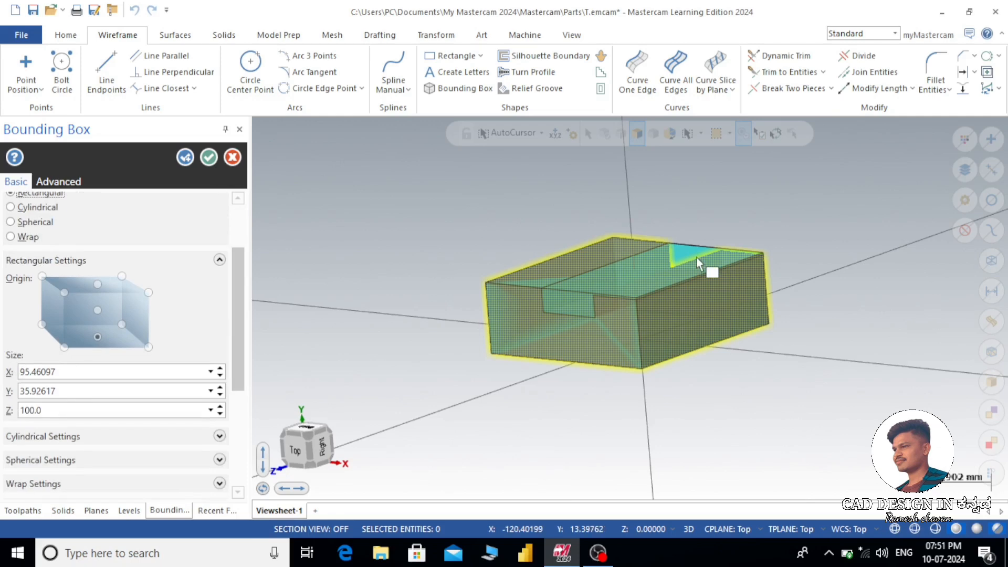
scroll(757, 235, "up", 1)
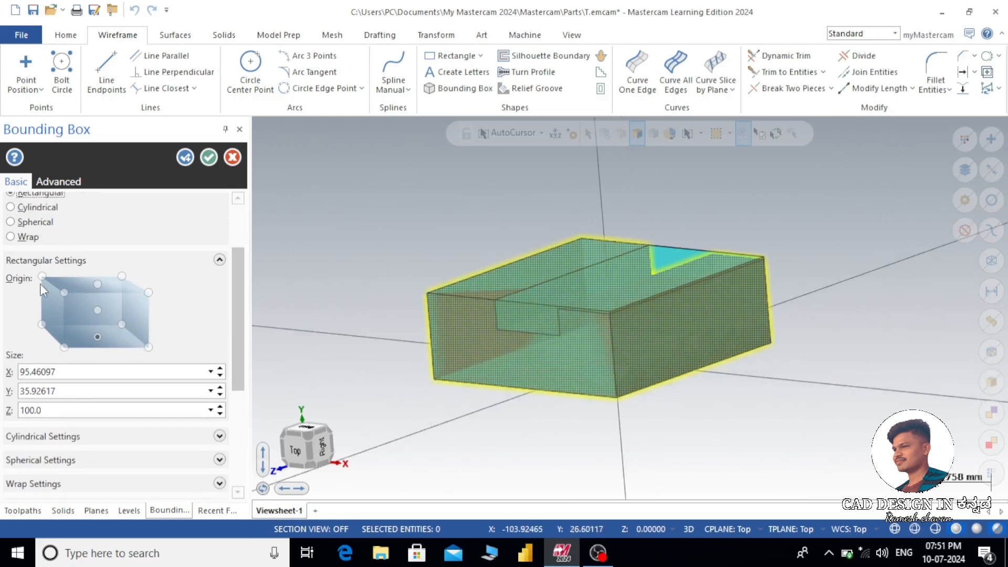
left_click(98, 311)
left_click(70, 373)
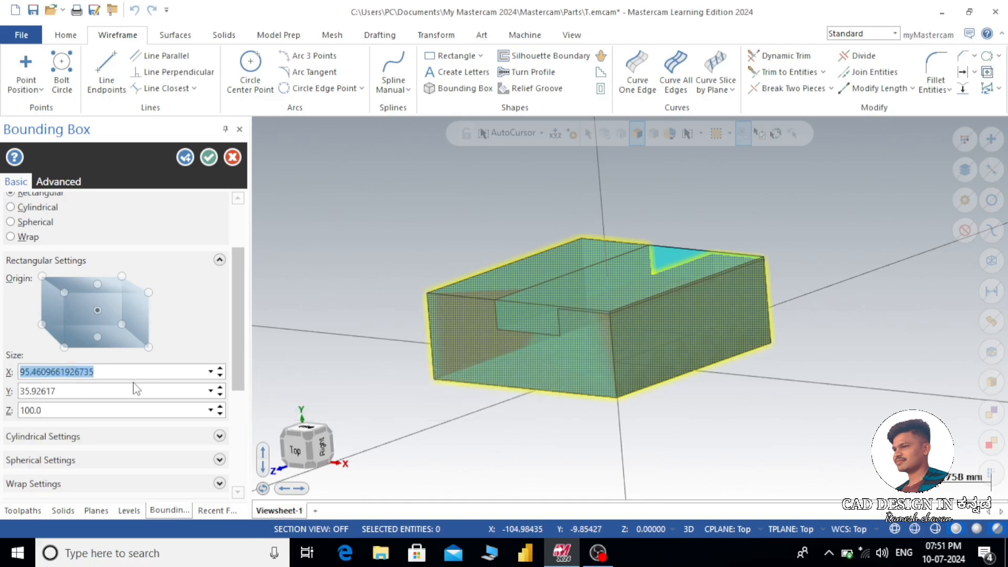
left_click(93, 390)
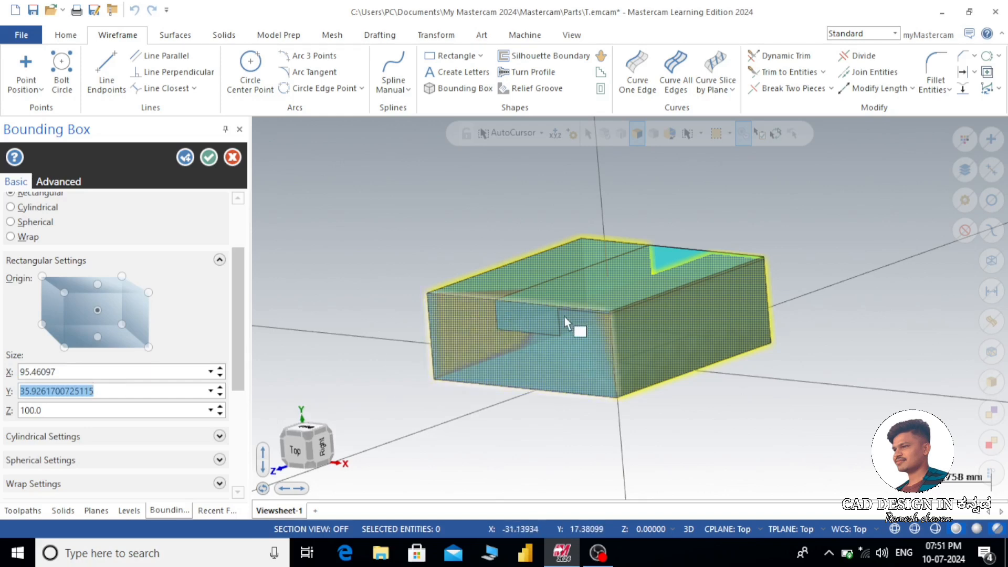
left_click(76, 373)
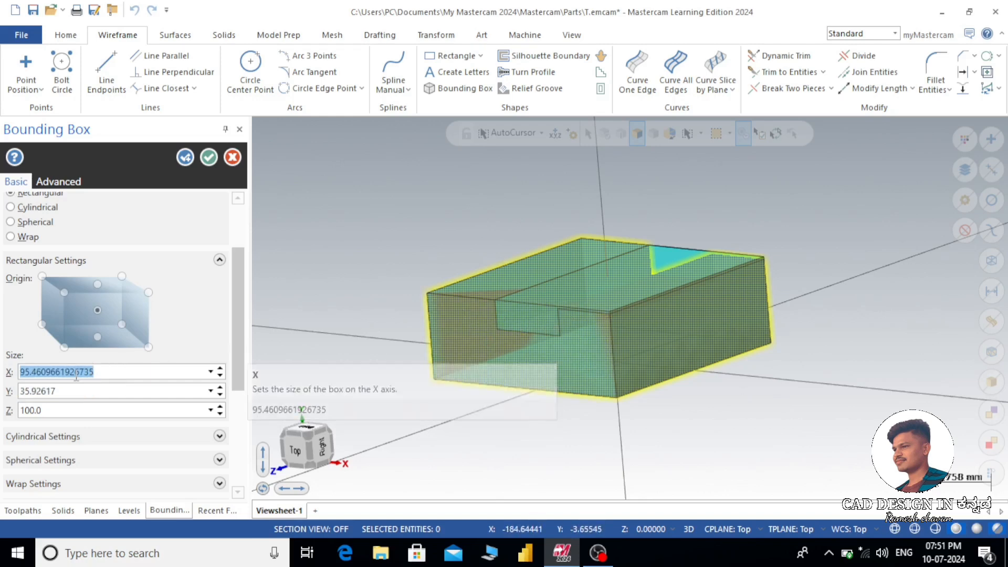
left_click(119, 370)
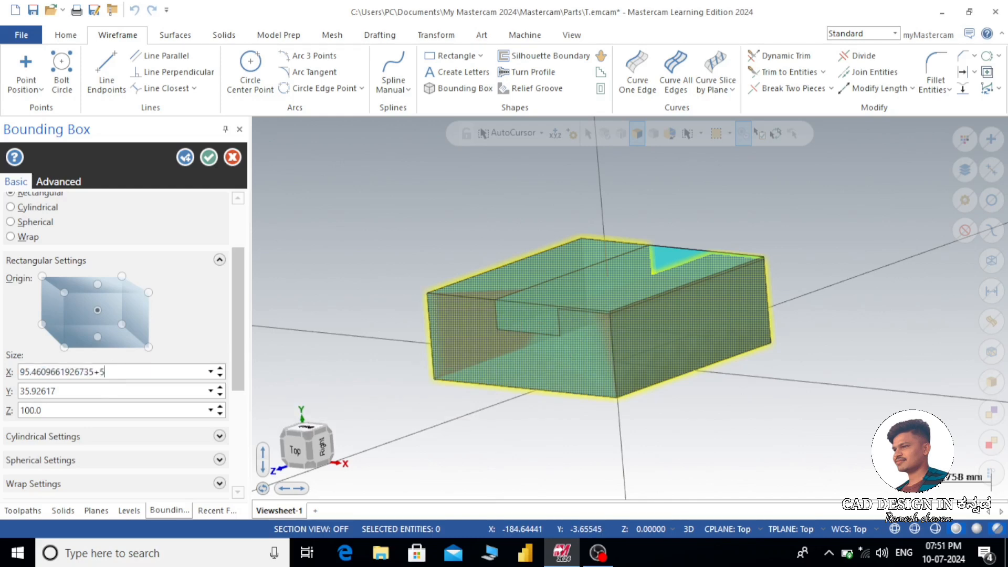
key("Return")
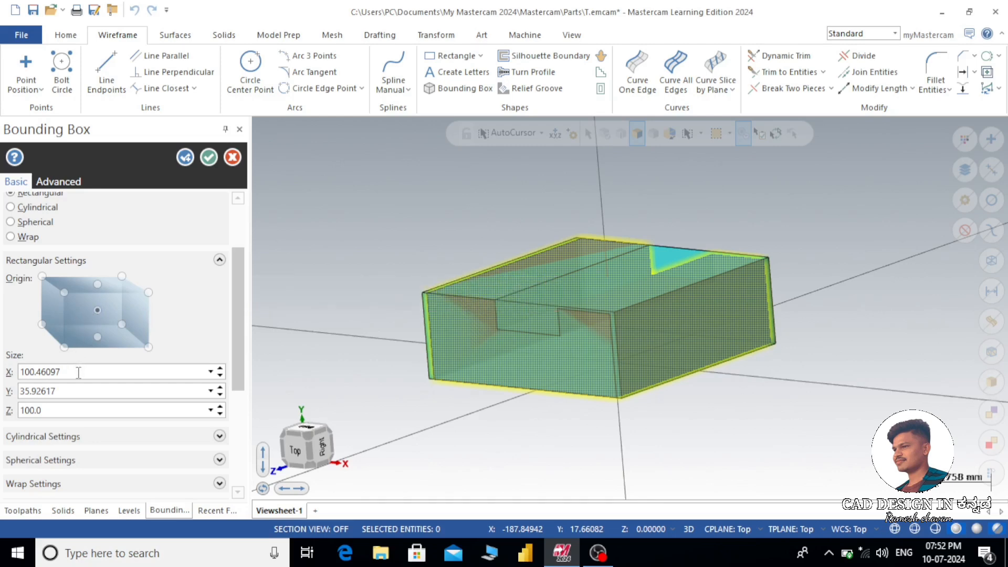
- Increase the bounding box's Y size by 5 mm to 40.92617 and check the clearance around the block
left_click(70, 391)
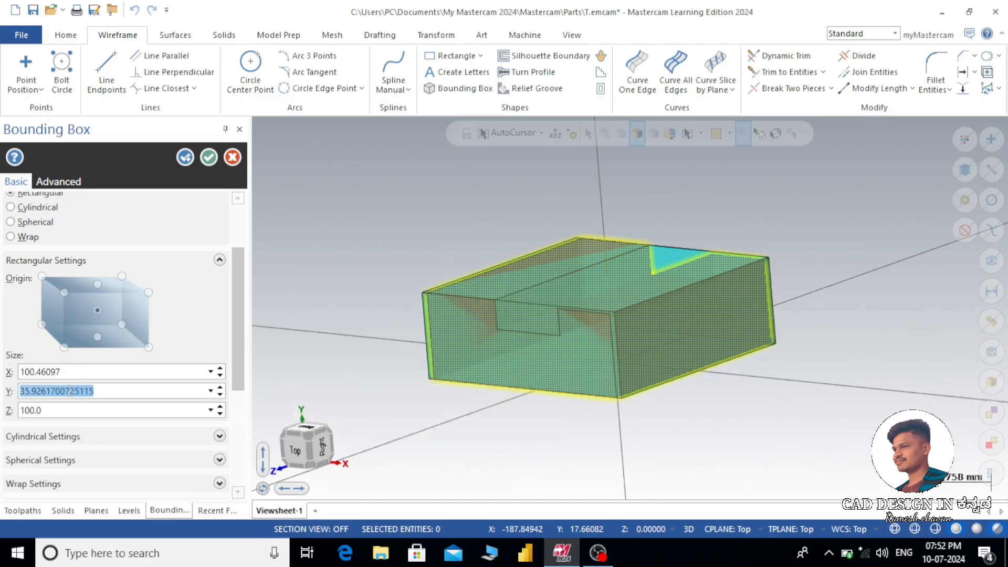
left_click(109, 391)
type("+5")
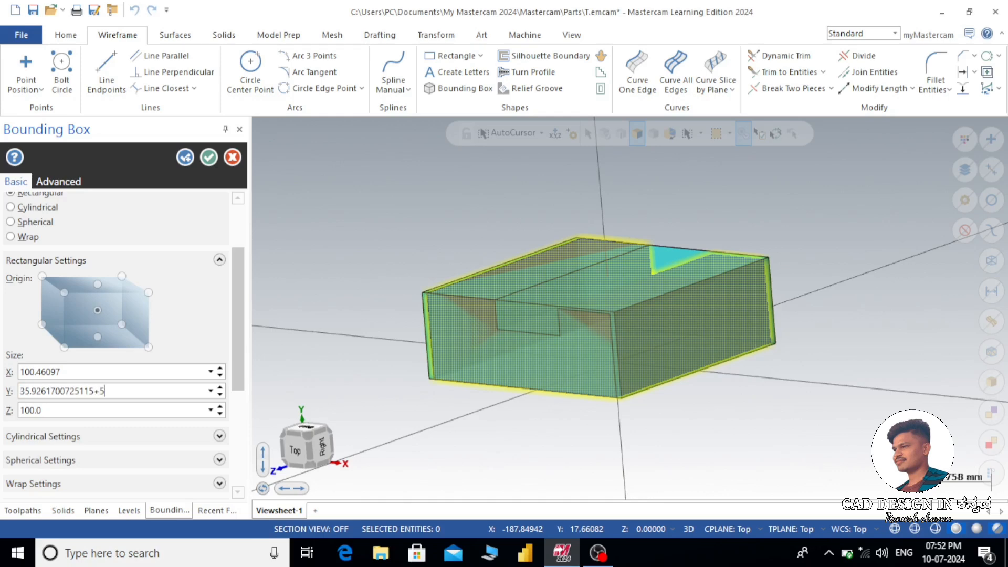
key("Return")
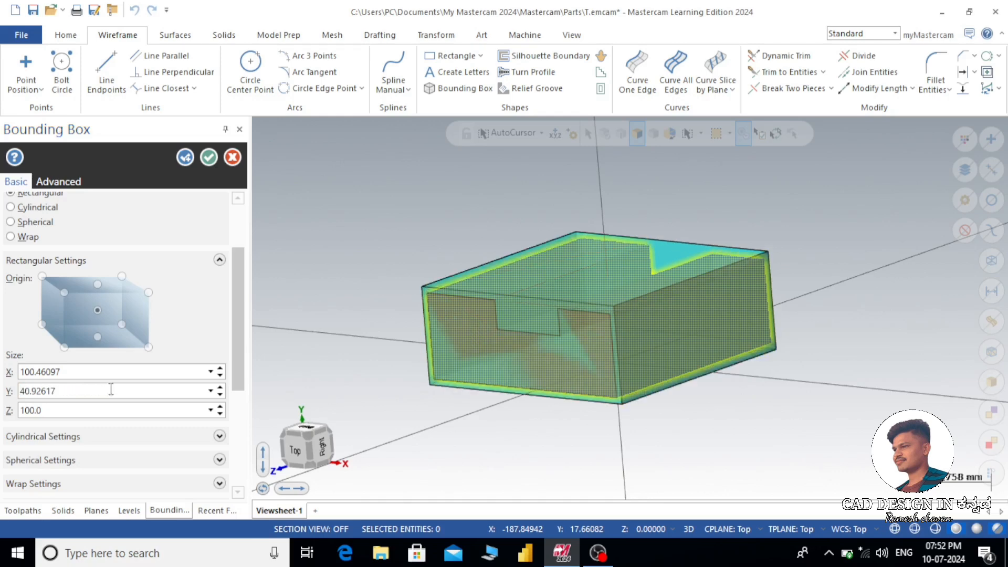
scroll(534, 353, "up", 4)
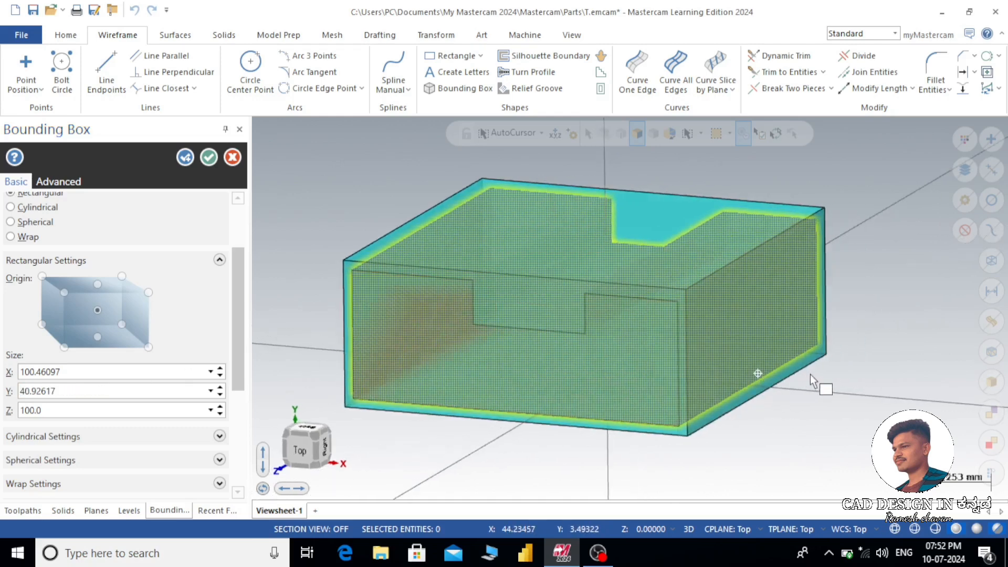
middle_click_drag(810, 374, 832, 362)
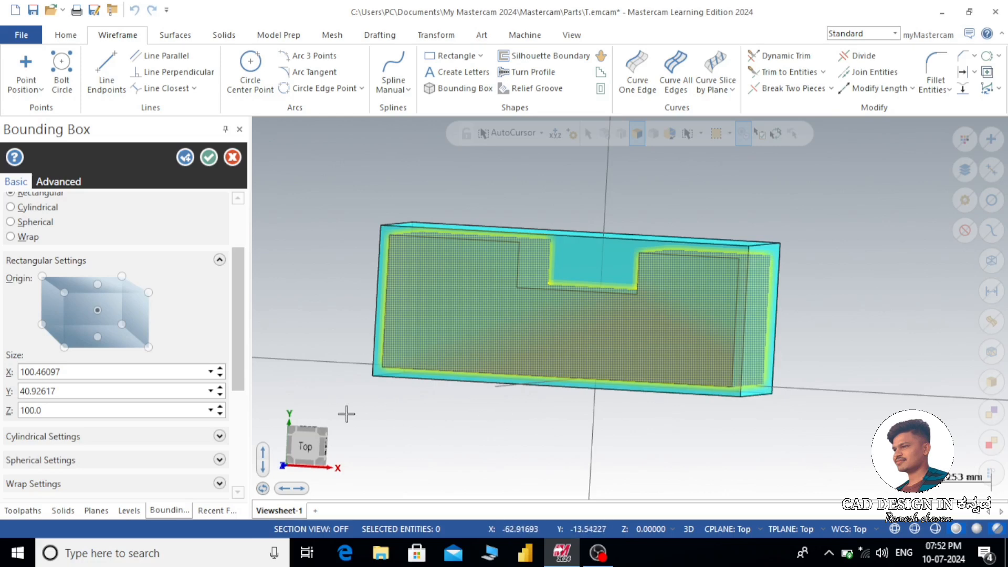
- Increase the bounding box's Z size by 10 mm to 110 and inspect the preview around the block
left_click(65, 412)
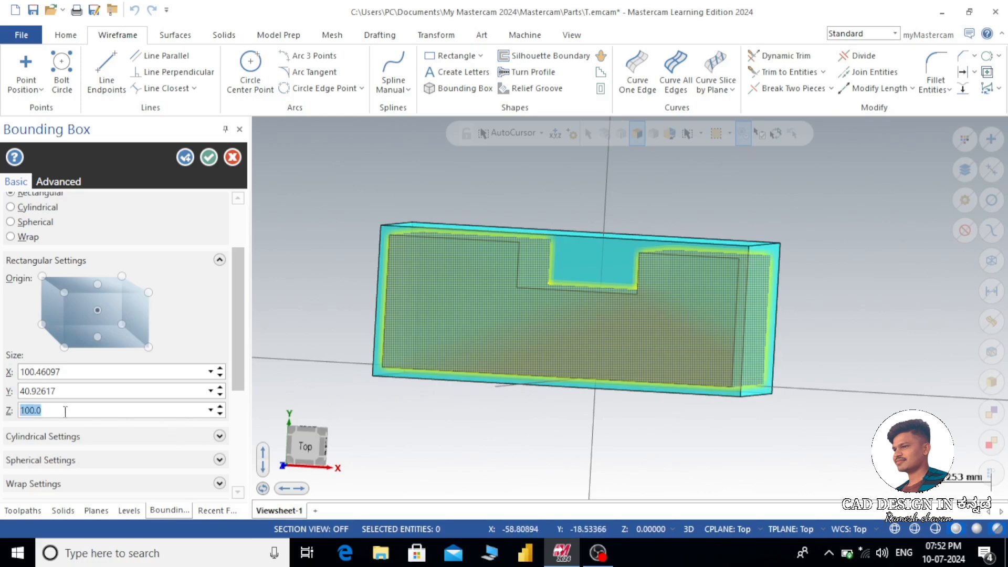
left_click(65, 412)
type("+10")
key("Return")
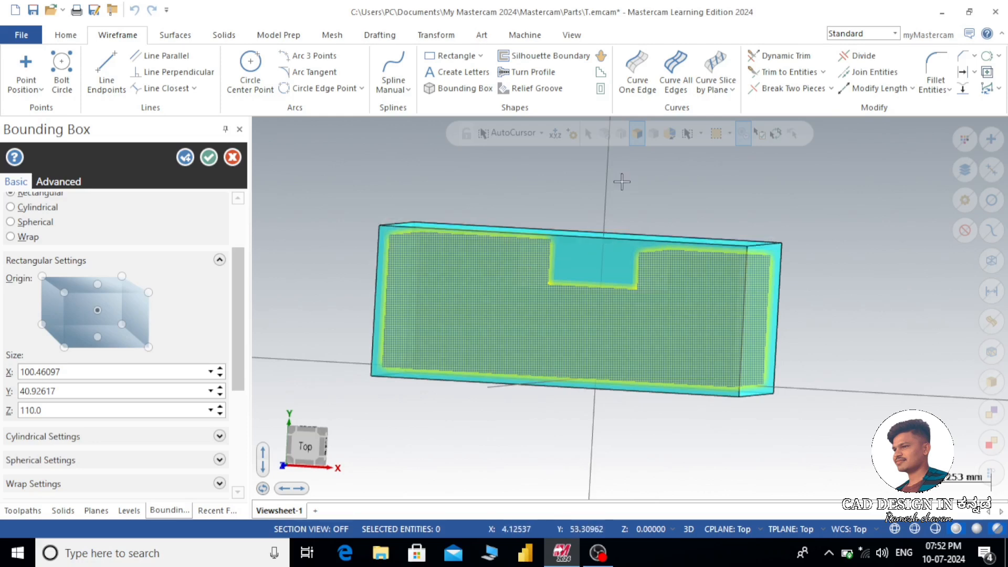
scroll(619, 180, "down", 2)
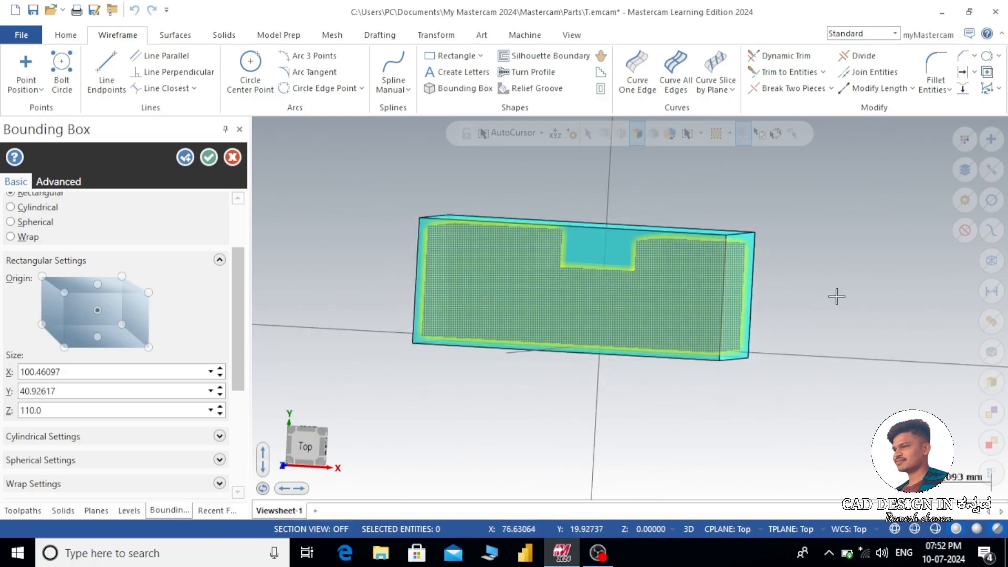
middle_click_drag(580, 370, 450, 228)
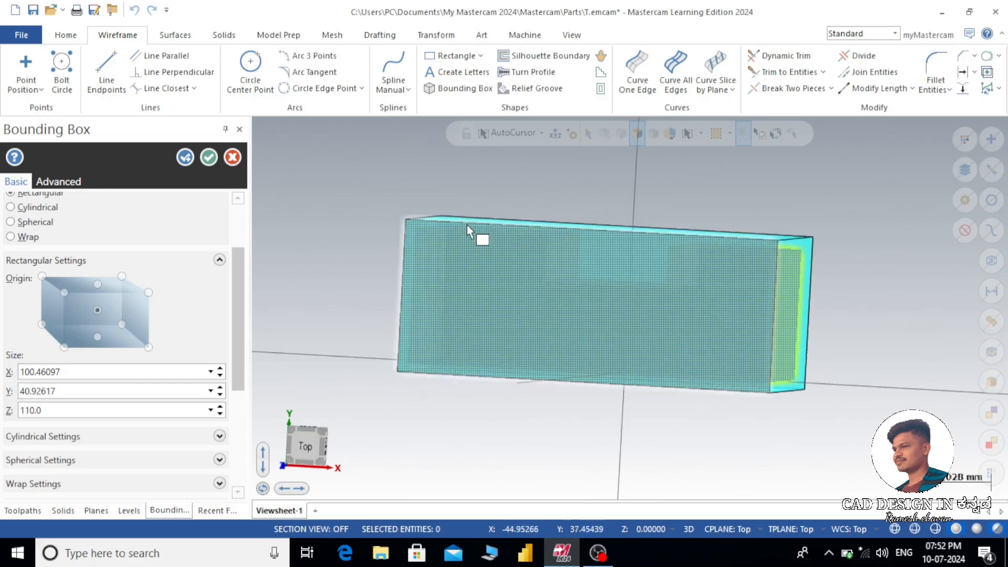
middle_click_drag(551, 341, 658, 285)
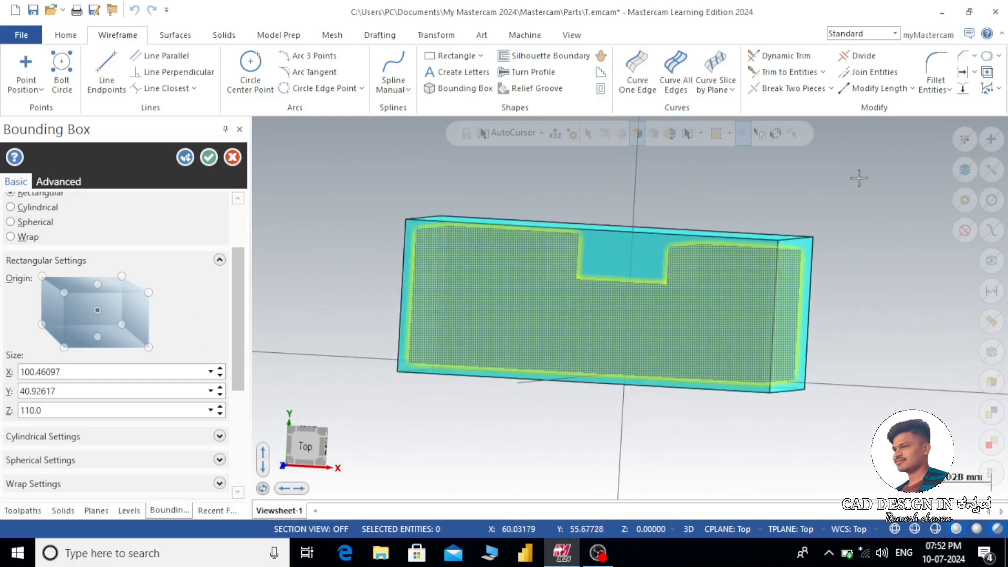
middle_click_drag(854, 184, 724, 213)
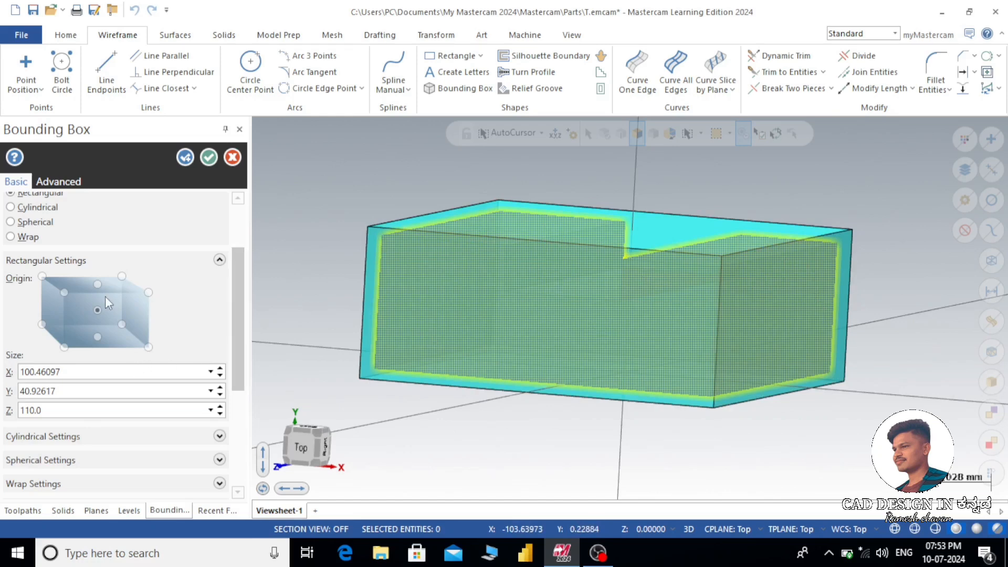
- Anchor the bounding box at its bottom centre and reduce its Z size to 100 mm, viewed from the top
left_click(97, 337)
mouse_move(315, 330)
middle_mouse_down()
mouse_move(349, 322)
mouse_move(344, 331)
middle_mouse_up()
left_click(220, 414)
left_click(220, 414)
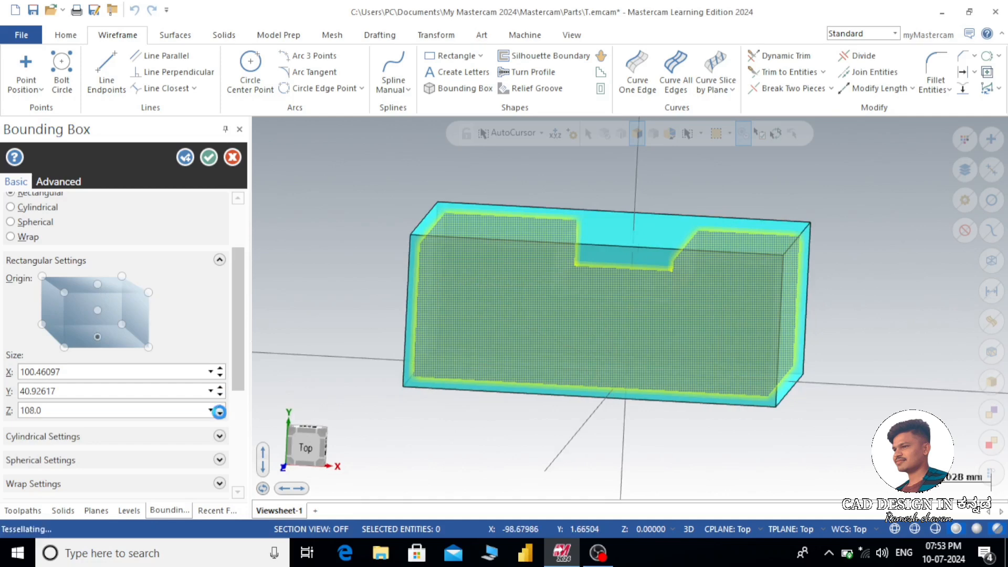
left_click(220, 413)
key("alt+1")
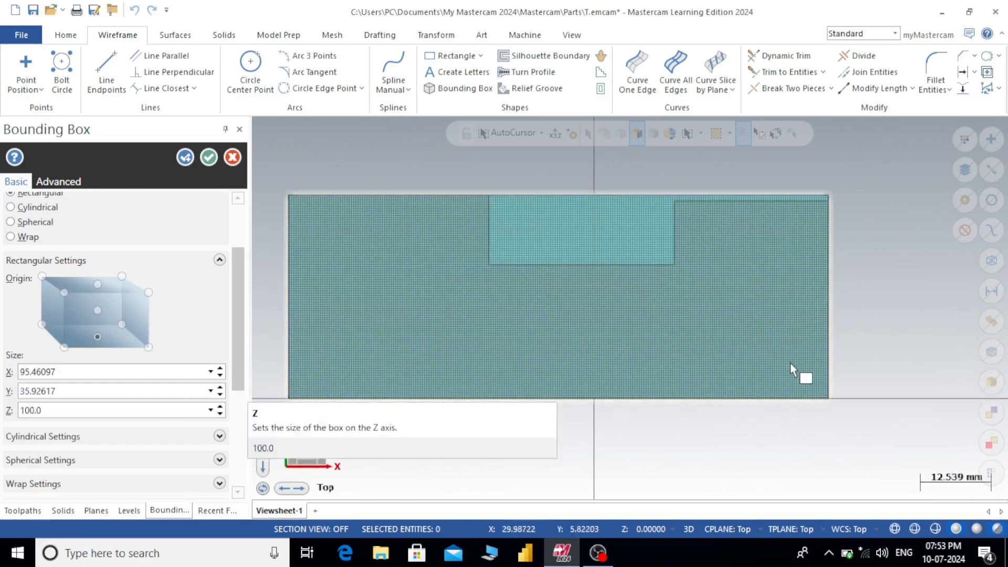
scroll(796, 360, "down", 1)
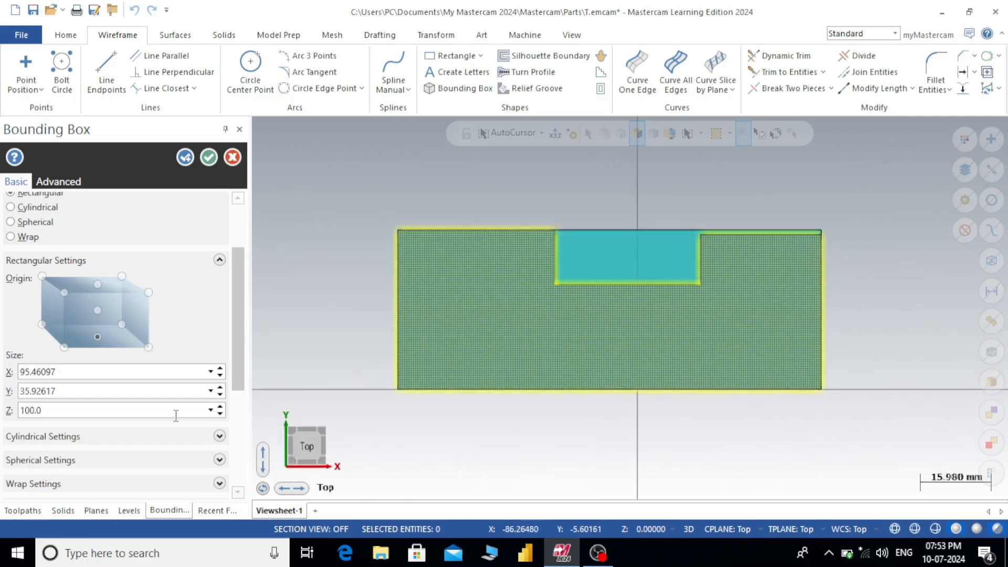
- Increase the bounding box's X and Y sizes by 5 mm each, to 100.46097 and 40.92617
left_click(97, 336)
left_click(75, 373)
left_click(110, 372)
type("+5")
key("Return")
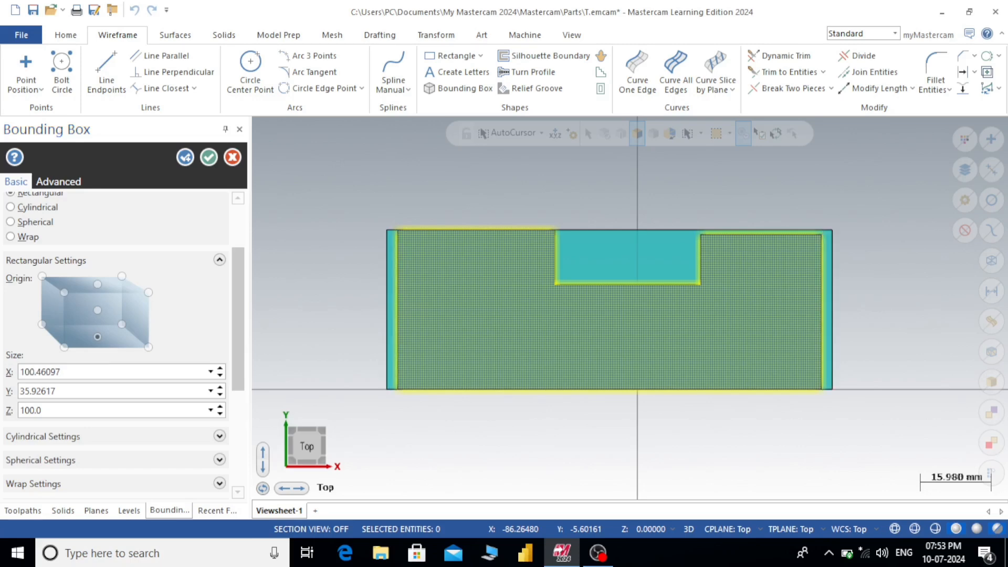
left_click(64, 393)
left_click(101, 388)
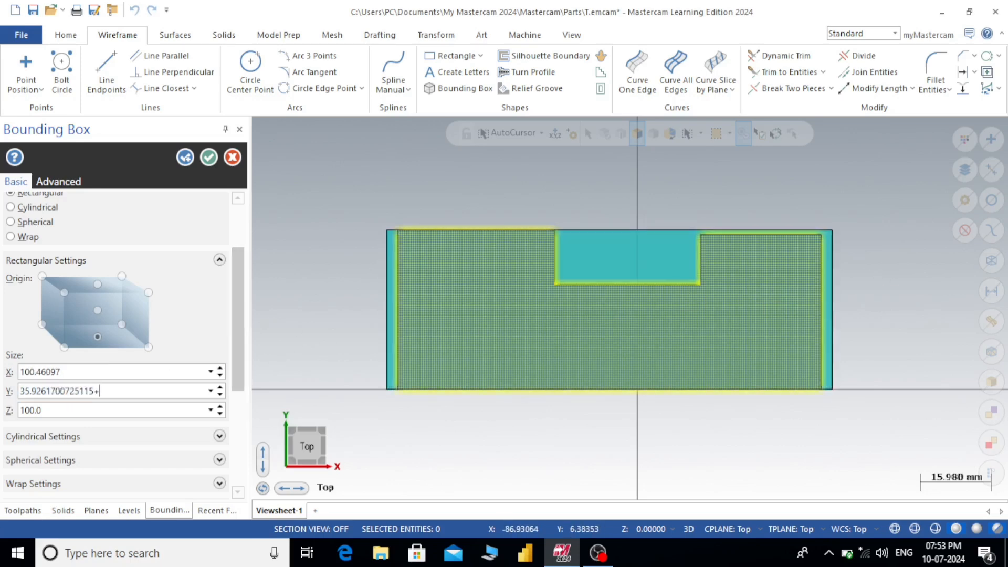
type("+5")
key("Return")
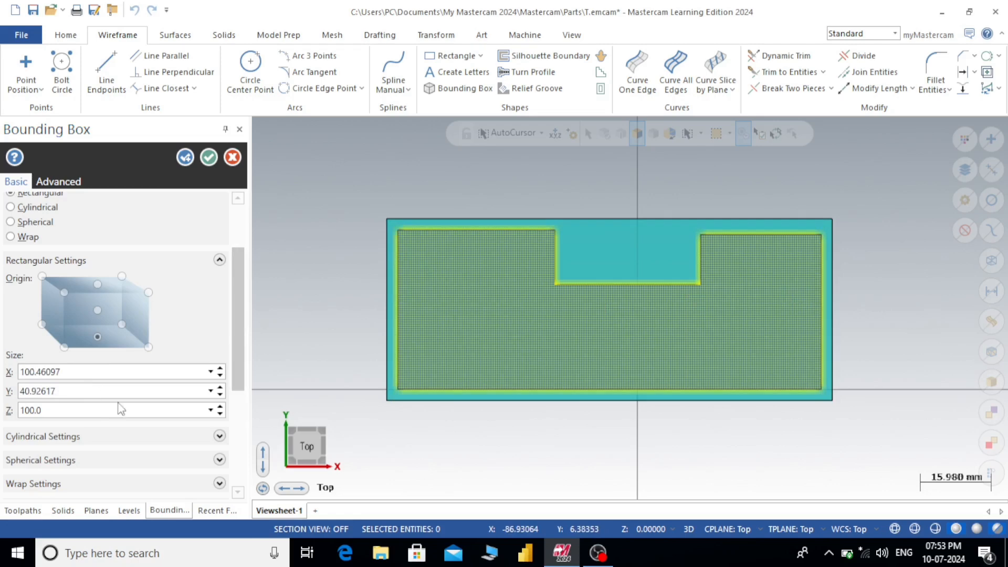
- Set the bounding box's Z size to 110 mm and anchor the box at its centre
left_click(72, 414)
left_click(69, 411)
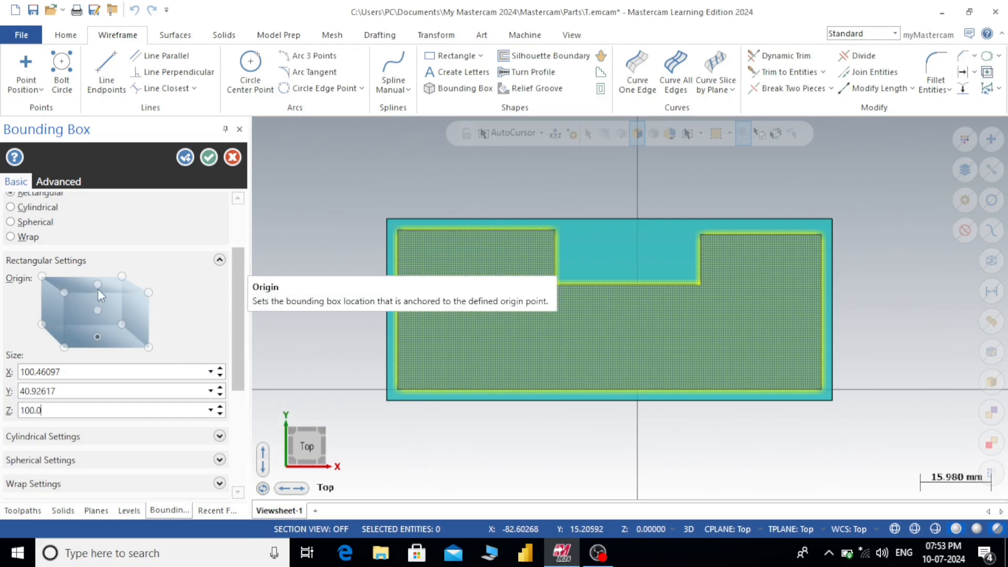
left_click(221, 407)
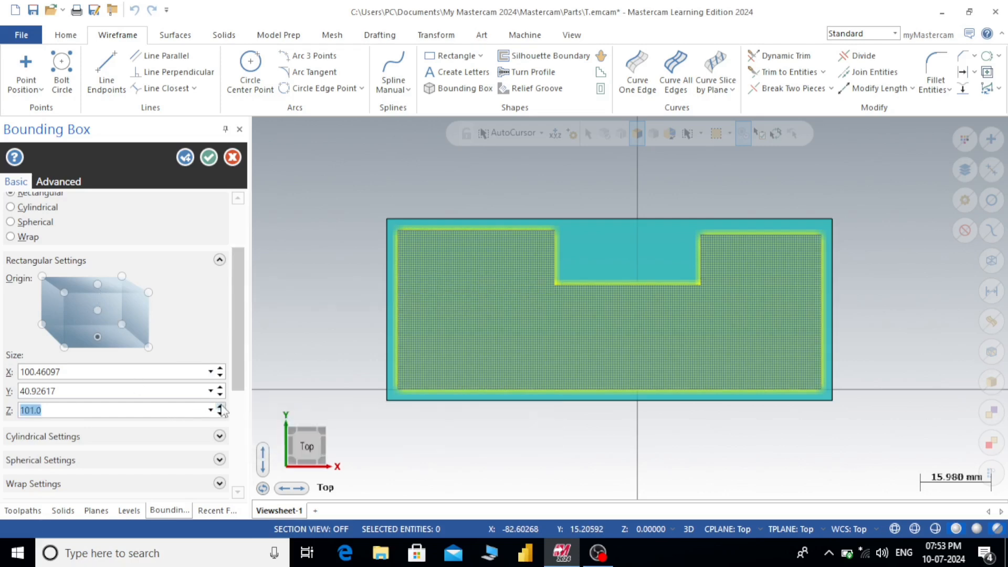
left_click(220, 408)
left_click(220, 407)
left_click(220, 408)
left_click(220, 408)
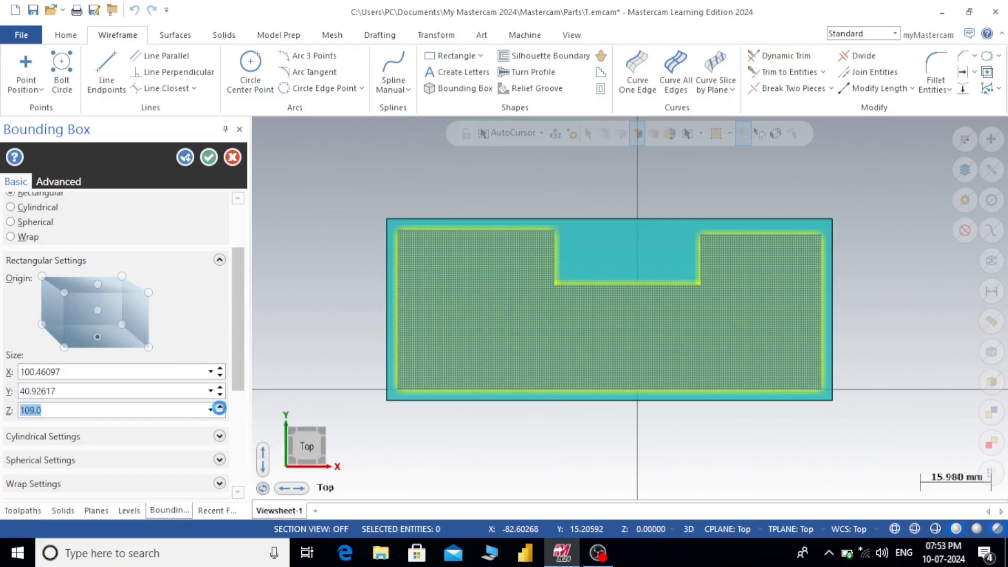
left_click(97, 285)
- Anchor the bounding box at the centre of its bottom face and create it
left_click(98, 337)
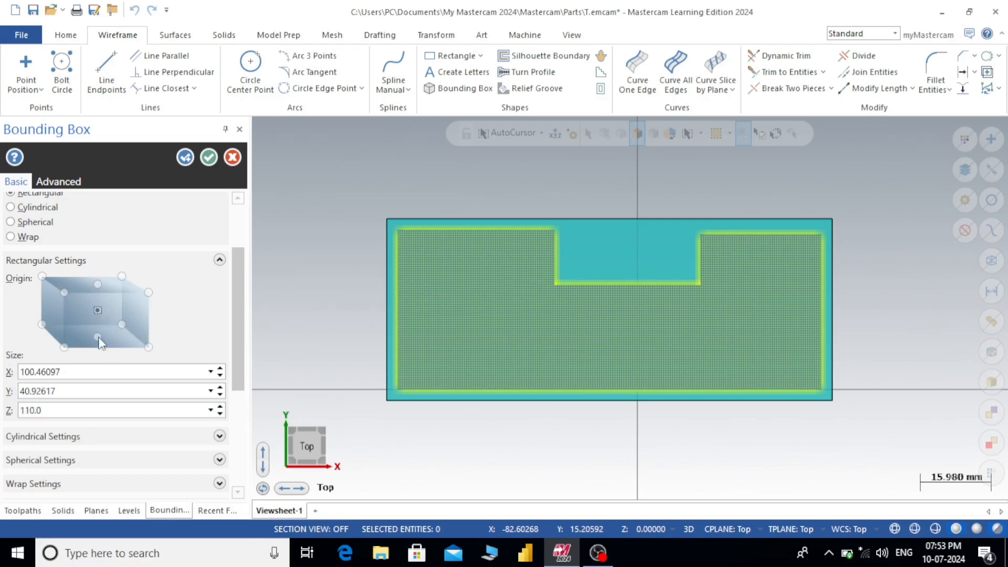
left_click(209, 160)
- Examine the allowance between the slotted block and its wireframe bounding box from the top and from several 3D angles
mouse_move(546, 260)
middle_mouse_down()
mouse_move(603, 266)
mouse_move(538, 270)
mouse_move(513, 292)
mouse_move(612, 263)
middle_mouse_up()
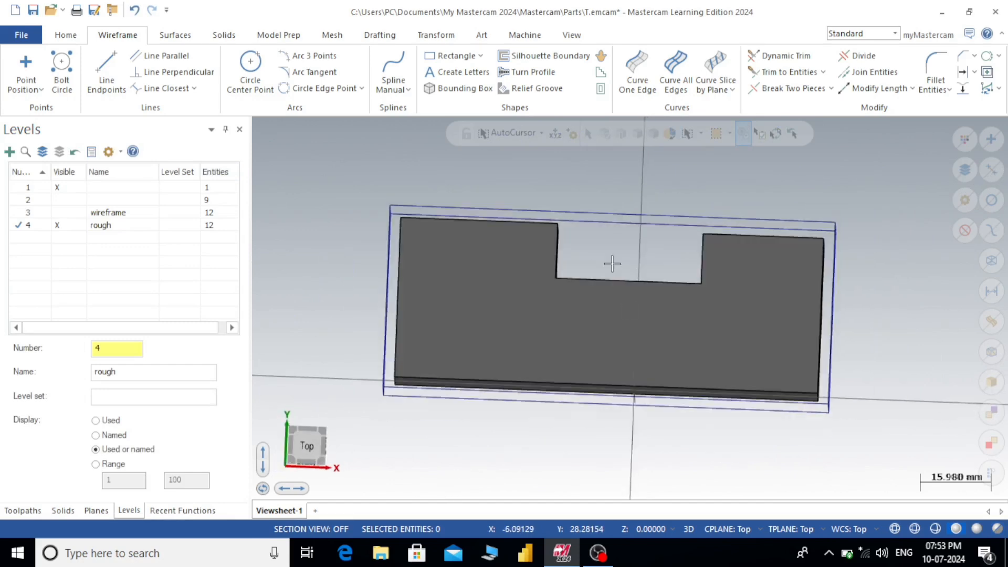
key("alt+1")
middle_click_drag(840, 274, 817, 277)
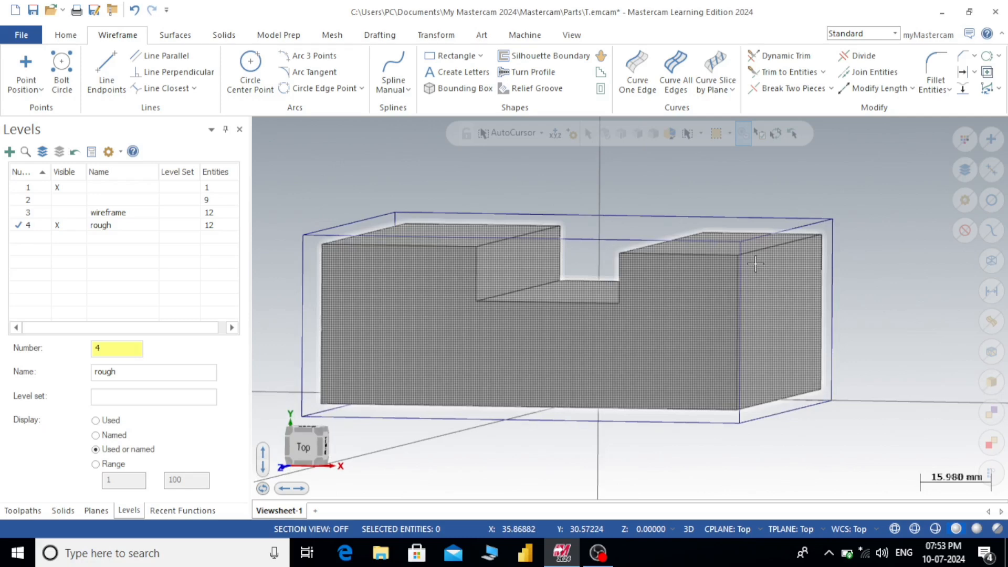
key("alt+1")
scroll(529, 422, "up", 3)
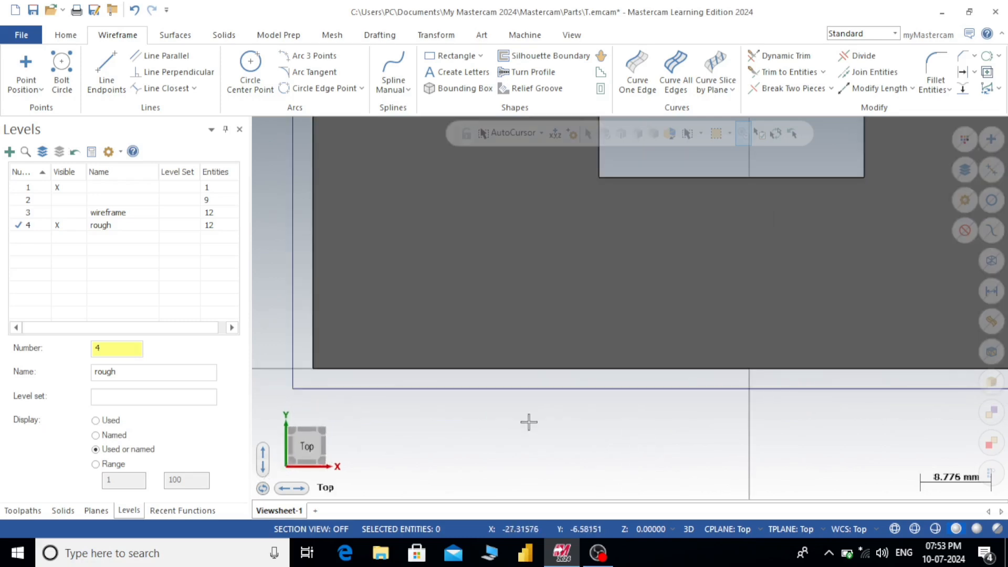
scroll(460, 385, "down", 4)
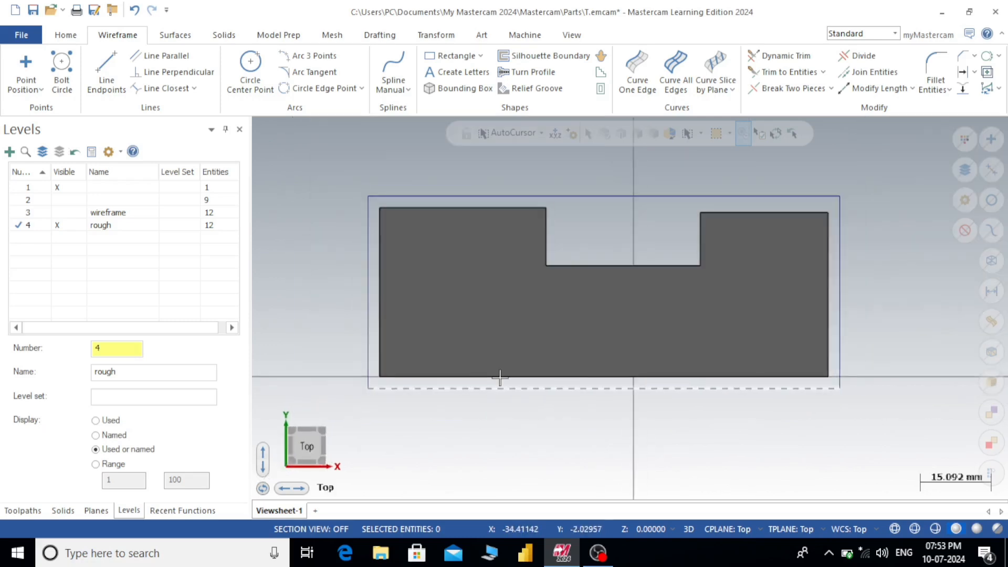
middle_click_drag(697, 343, 493, 283)
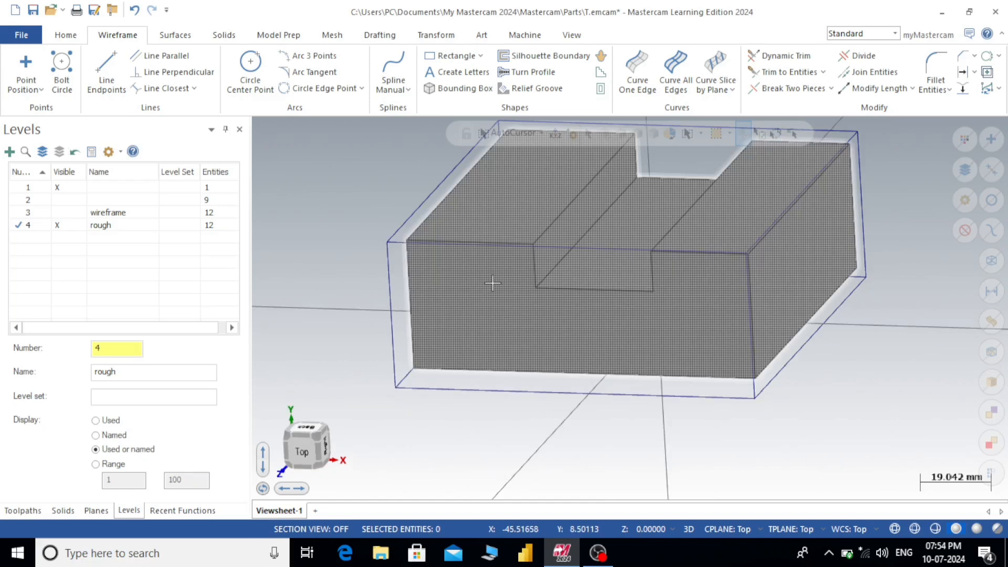
scroll(598, 297, "down", 1)
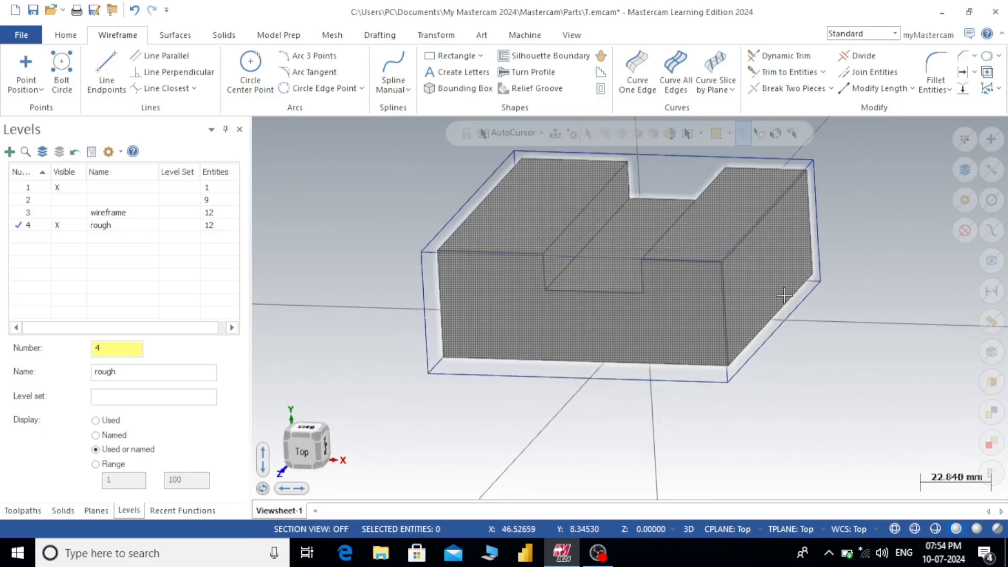
mouse_move(784, 296)
middle_mouse_down()
mouse_move(738, 290)
mouse_move(771, 304)
middle_mouse_up()
scroll(777, 299, "down", 2)
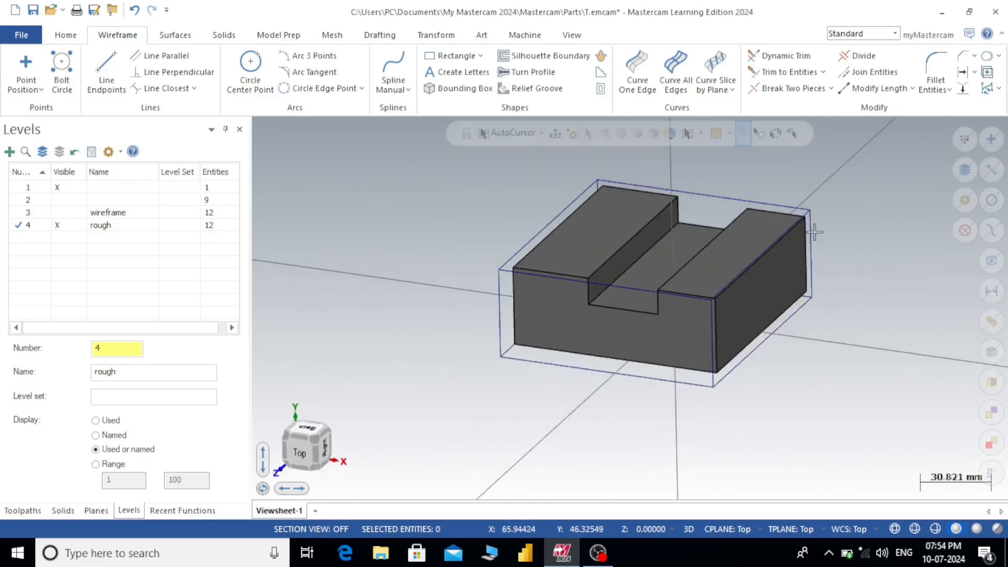
scroll(822, 198, "up", 1)
scroll(823, 198, "up", 1)
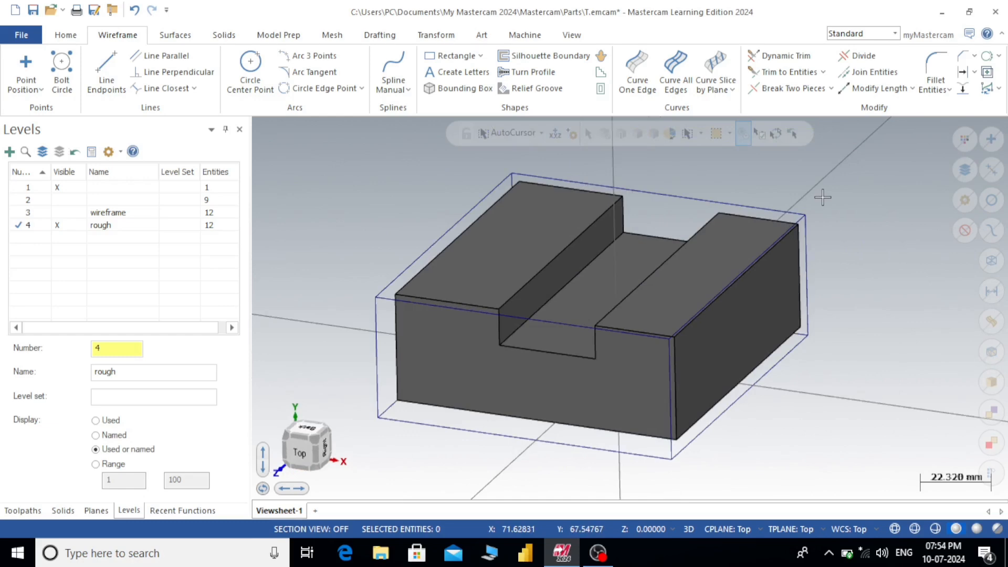
scroll(823, 197, "up", 1)
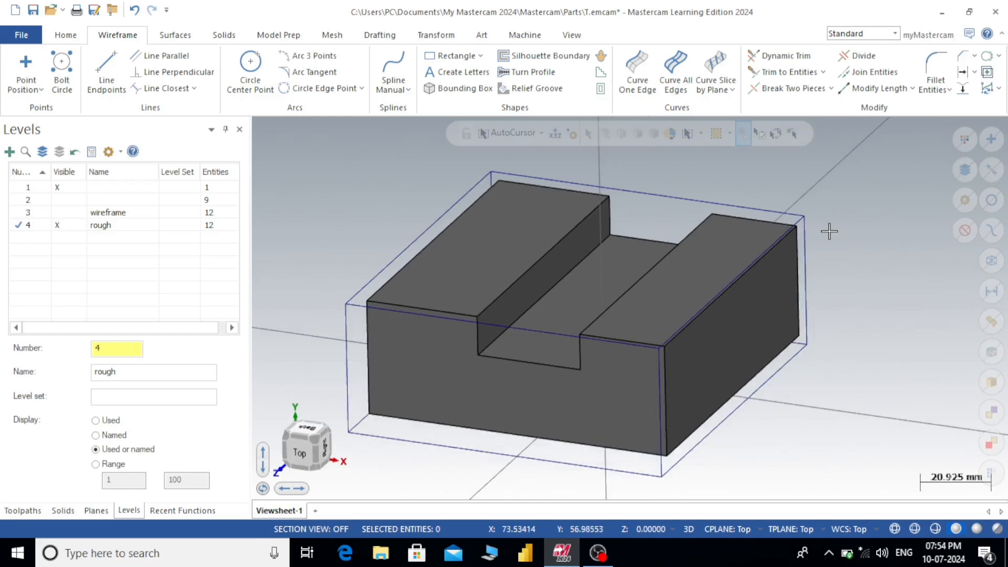
scroll(829, 231, "down", 1)
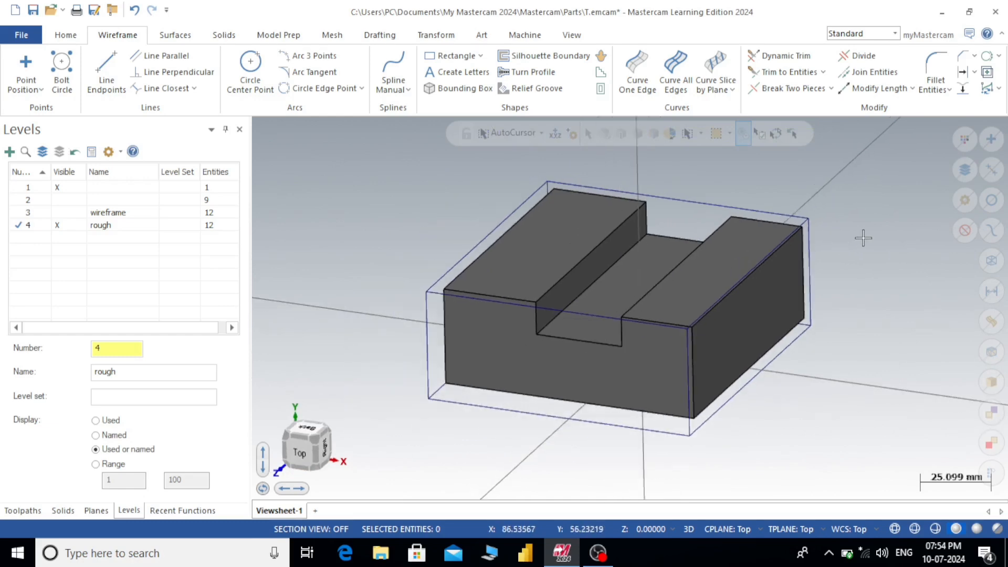
mouse_move(862, 234)
middle_mouse_down()
mouse_move(826, 222)
mouse_move(842, 212)
mouse_move(869, 218)
mouse_move(861, 227)
middle_mouse_up()
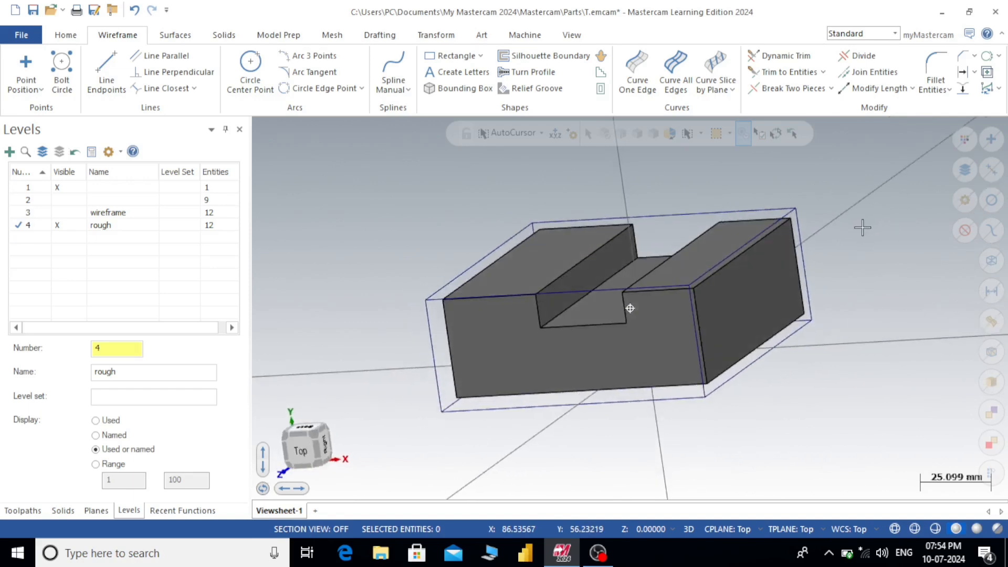
- Start a new rectangular bounding box using the slotted block as the selected entity
left_click(446, 91)
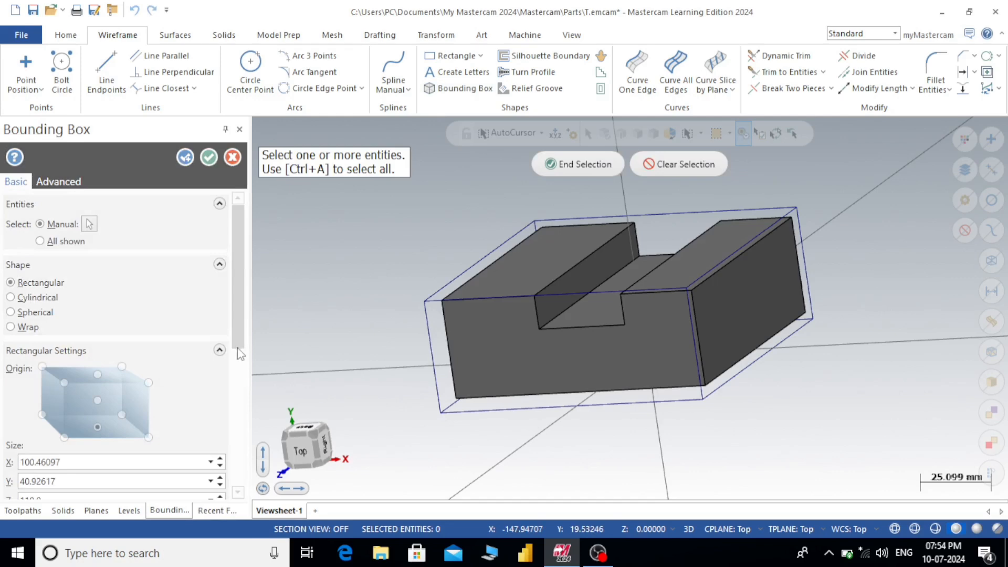
left_click(538, 269)
left_click(577, 166)
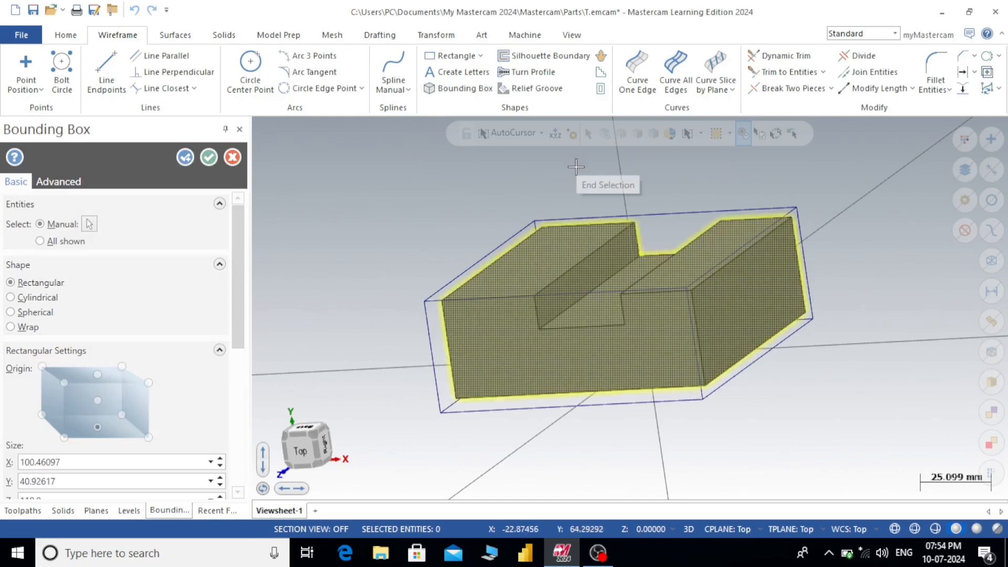
left_click_drag(241, 298, 237, 398)
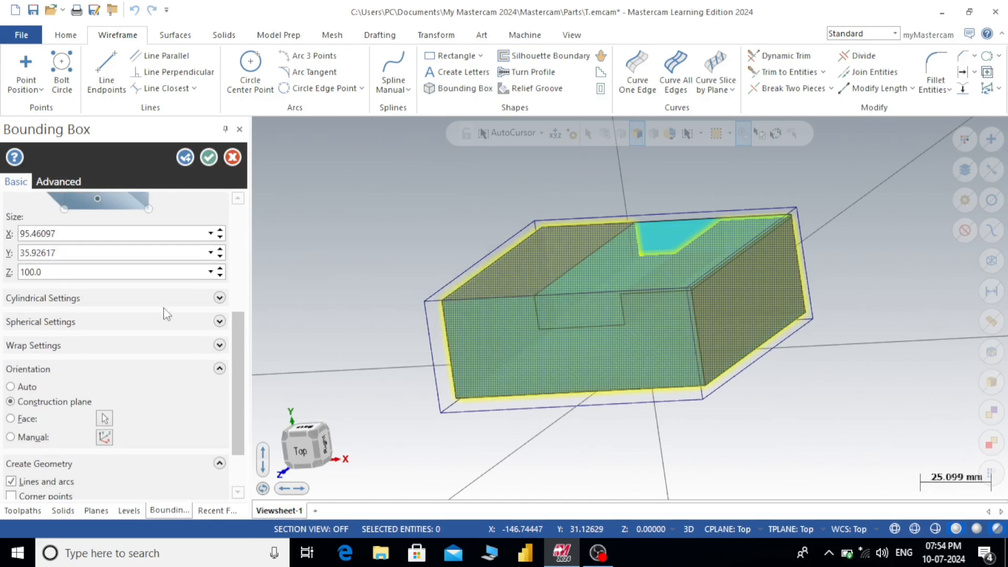
- Inspect the bounding box's cylindrical and spherical settings
left_click(219, 298)
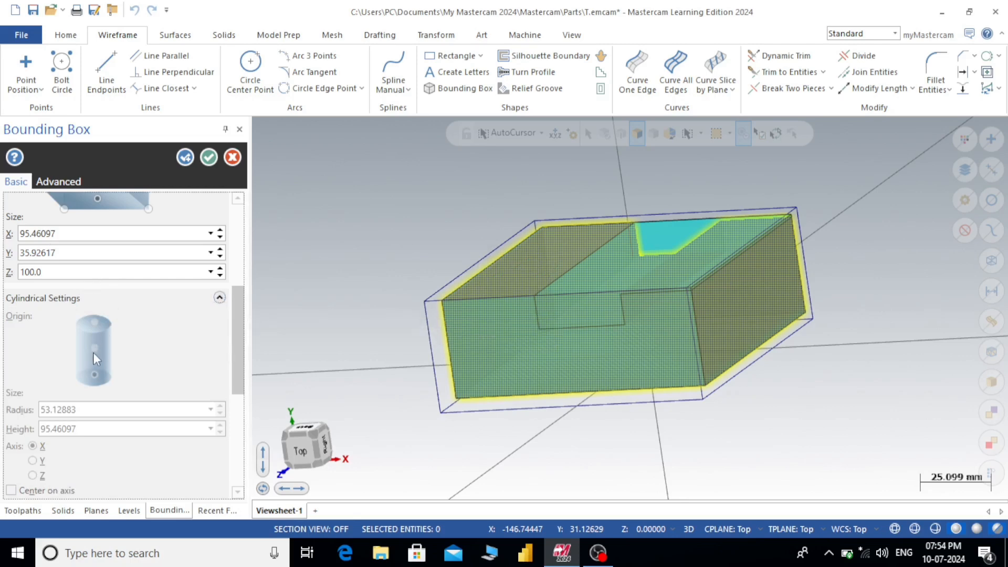
left_click(219, 298)
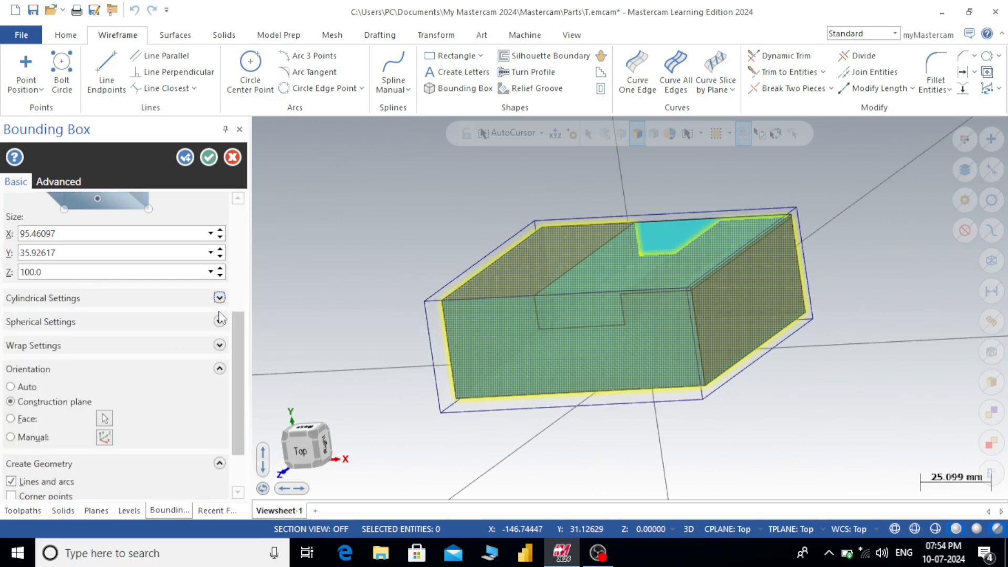
left_click(220, 321)
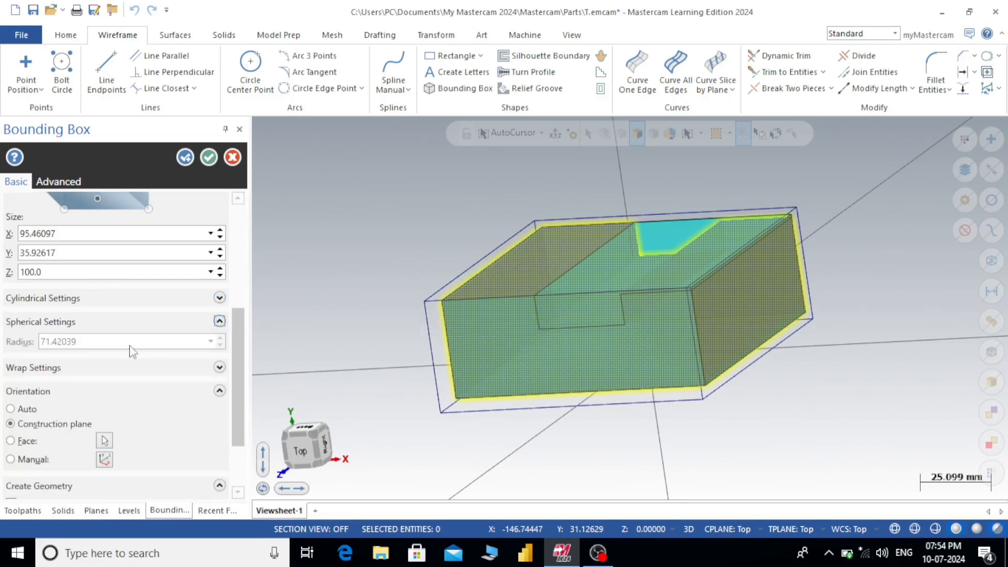
left_click(220, 321)
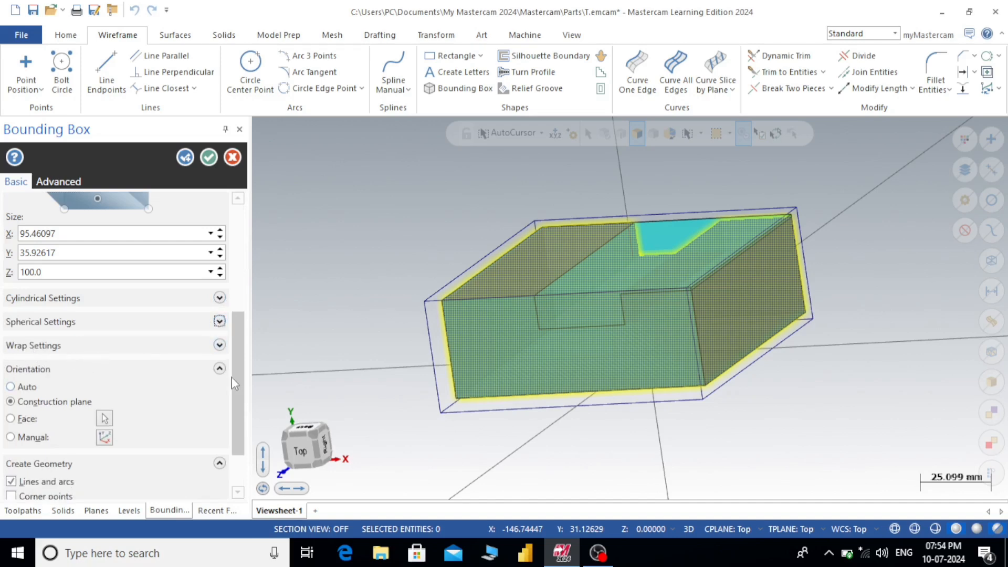
- Try the Auto, Construction plane and Face orientations for the bounding box, and finish on Manual
left_click_drag(235, 382, 238, 414)
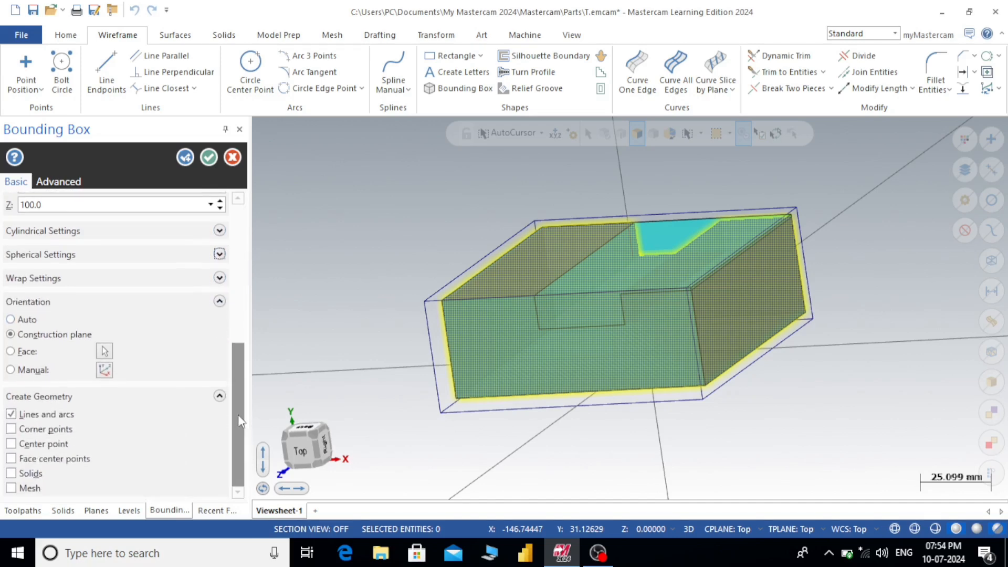
left_click(11, 320)
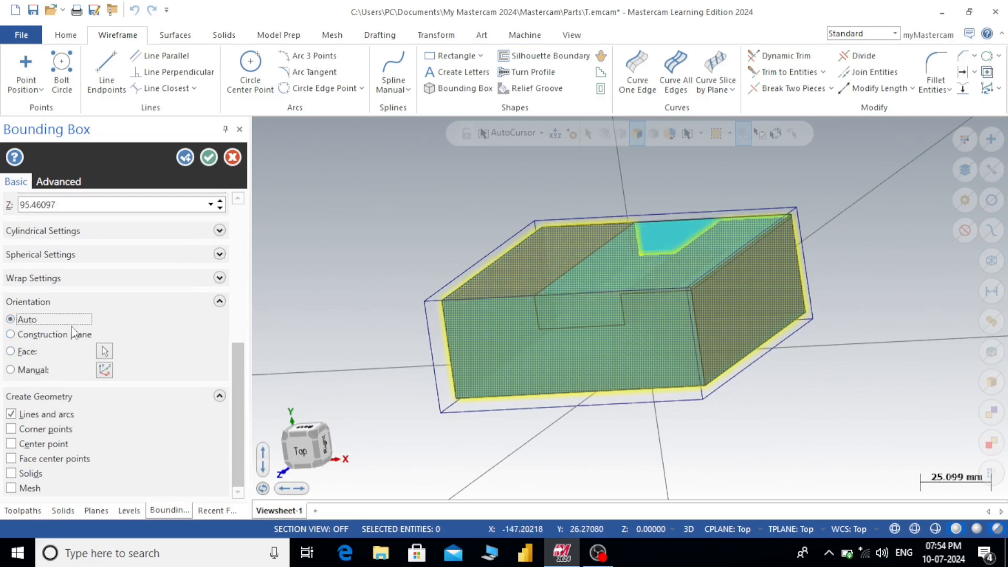
left_click(11, 335)
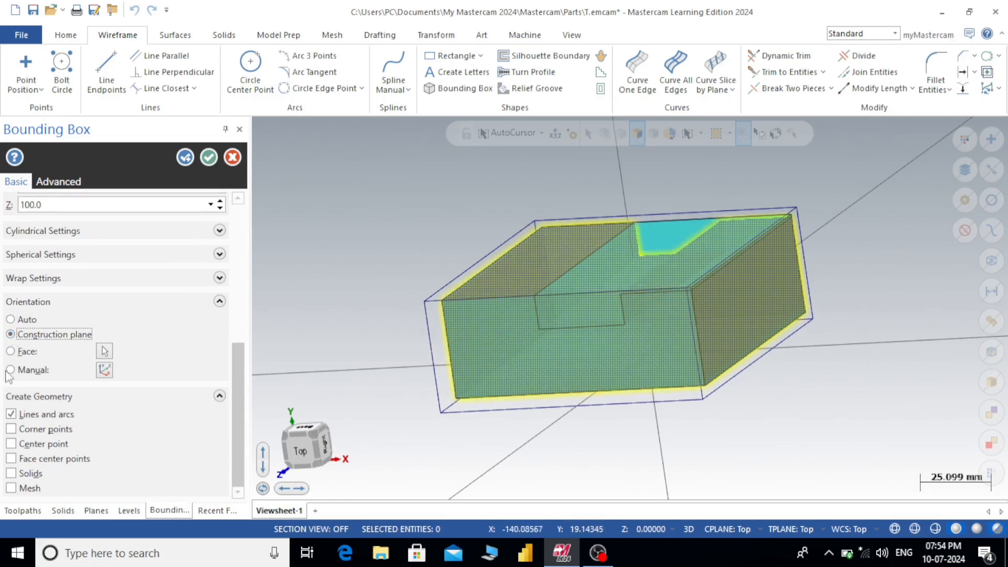
left_click(11, 351)
left_click(10, 369)
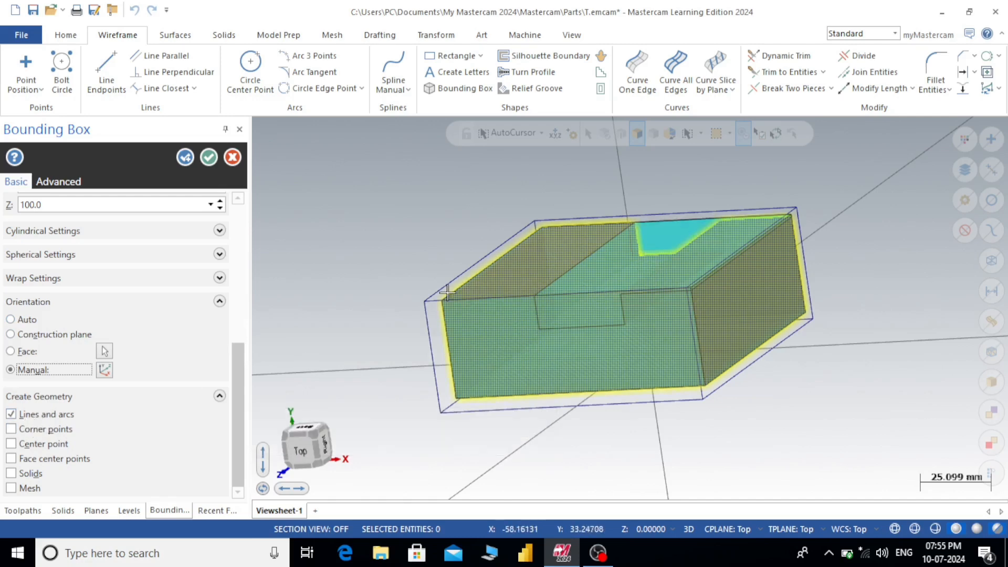
- Add corner points, center point, face center points, solids and mesh to the geometry to create, and generate the bounding box
left_click(11, 430)
left_click(11, 444)
left_click(11, 458)
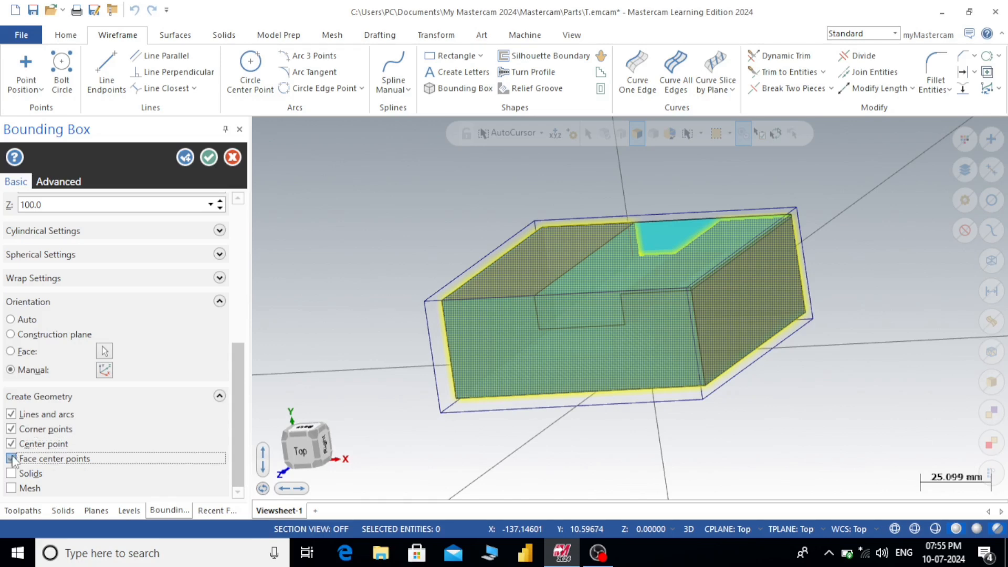
left_click(11, 473)
left_click(11, 488)
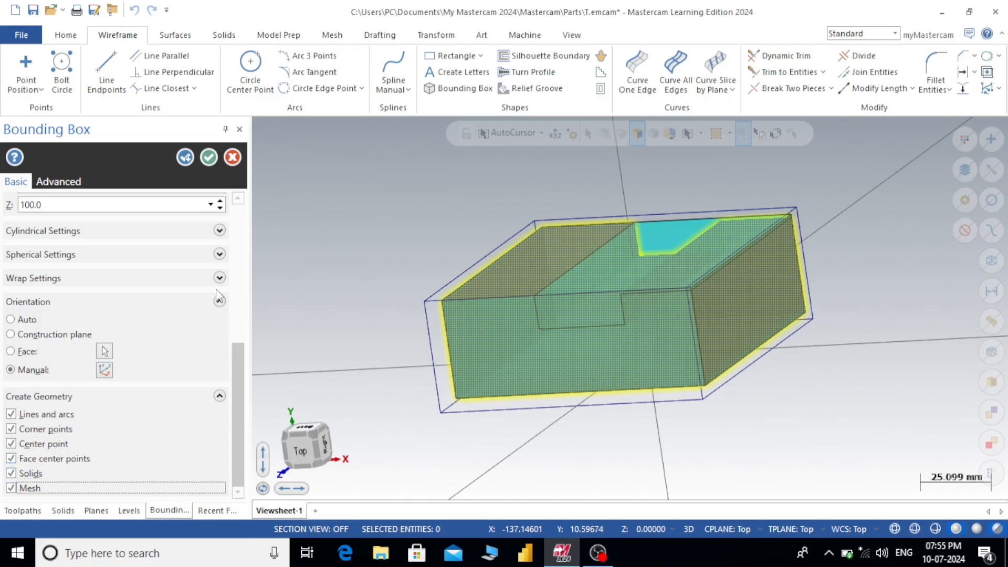
left_click(209, 157)
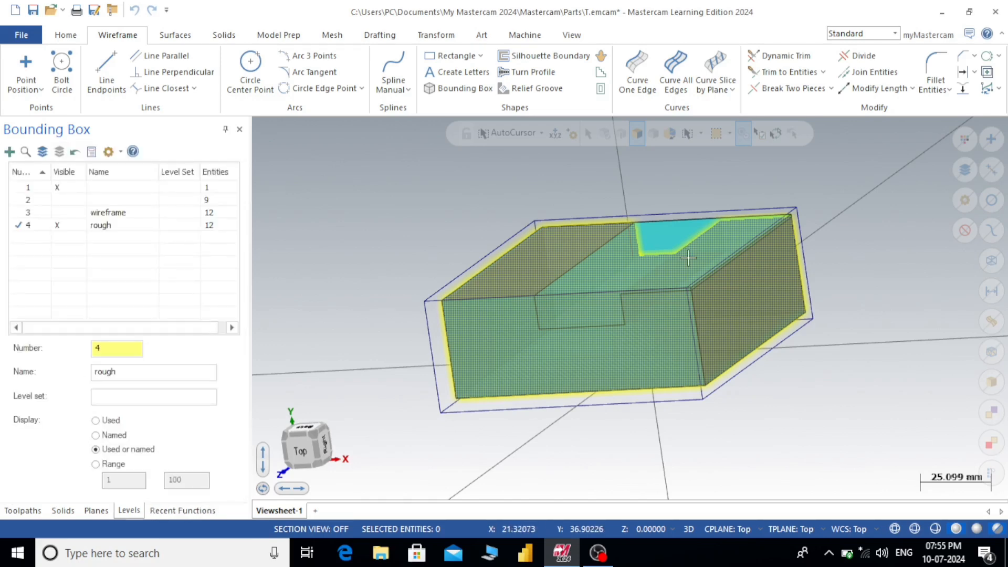
- Select all wireframe lines and points around the block and delete them, keeping the solid and mesh boxes
mouse_move(626, 300)
middle_mouse_down()
mouse_move(695, 316)
mouse_move(625, 289)
mouse_move(559, 294)
mouse_move(620, 275)
middle_mouse_up()
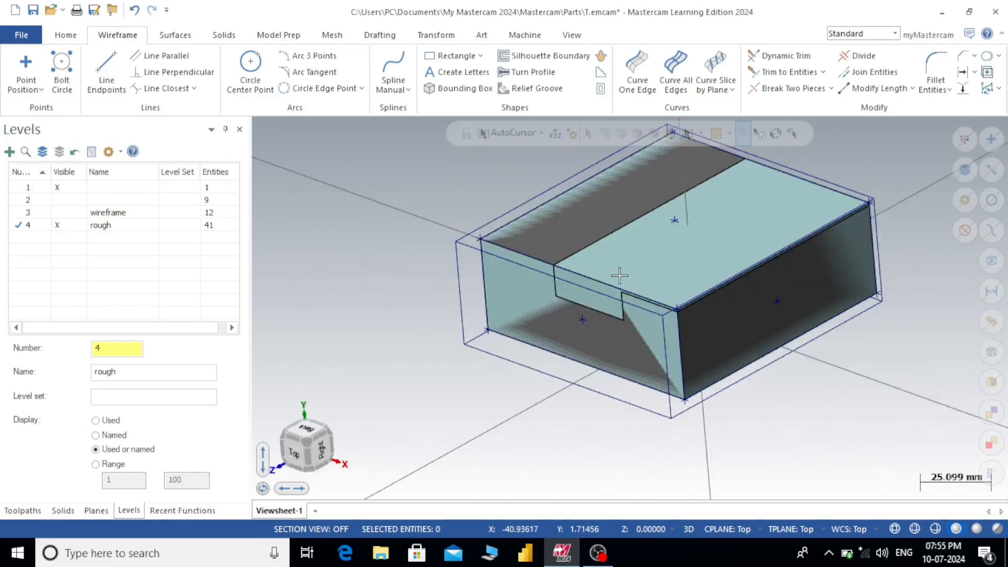
scroll(667, 241, "up", 3)
middle_click_drag(700, 259, 420, 253)
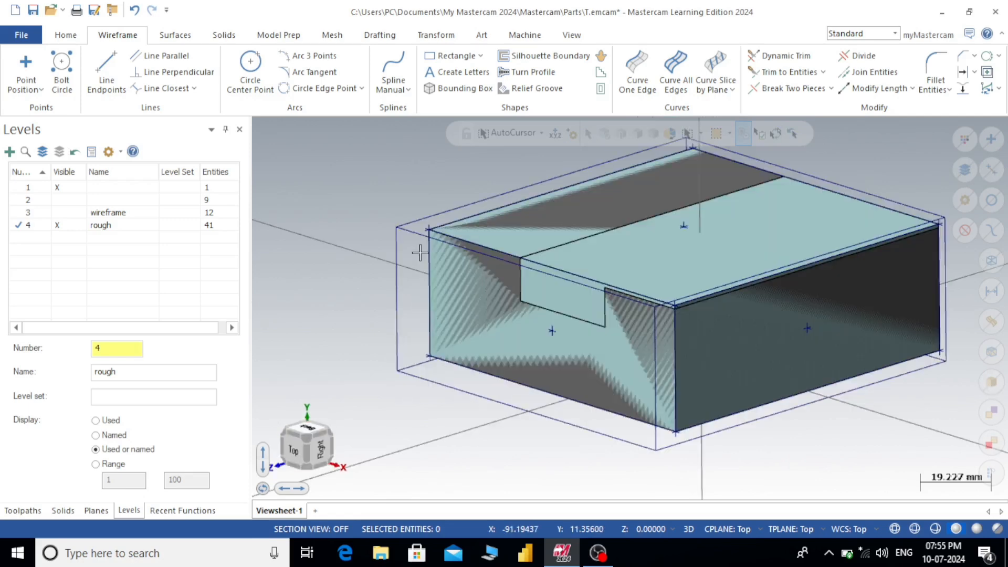
left_click(990, 261)
key("Delete")
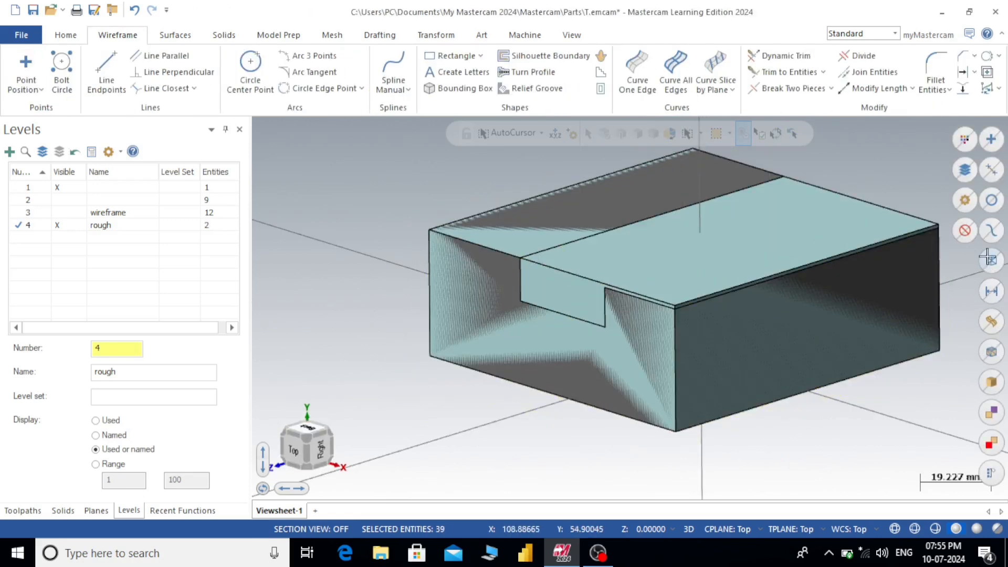
- Make level 1 the active level, hide the rough level, and show the slotted block from the top
scroll(876, 205, "down", 3)
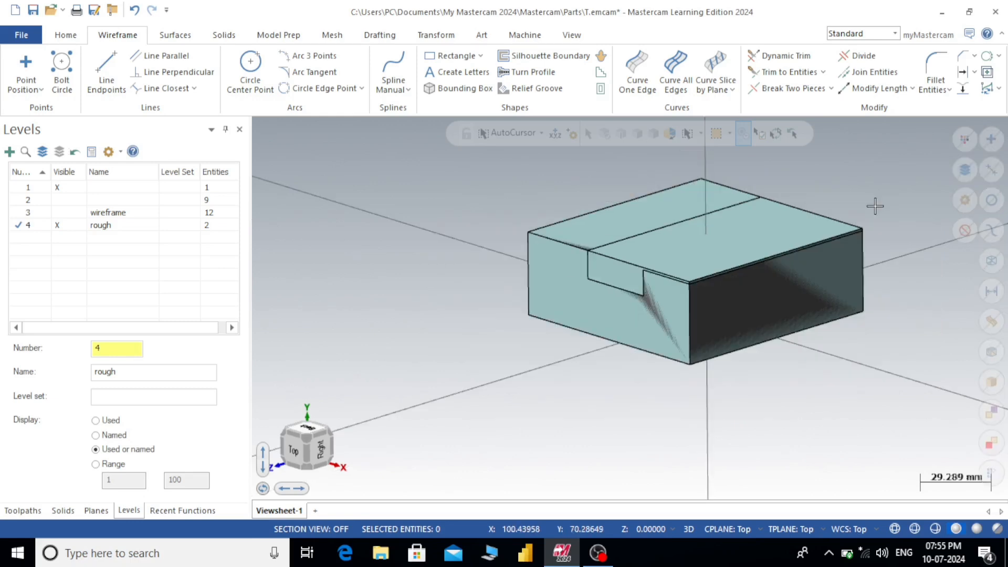
scroll(874, 204, "up", 3)
middle_click_drag(873, 203, 529, 270)
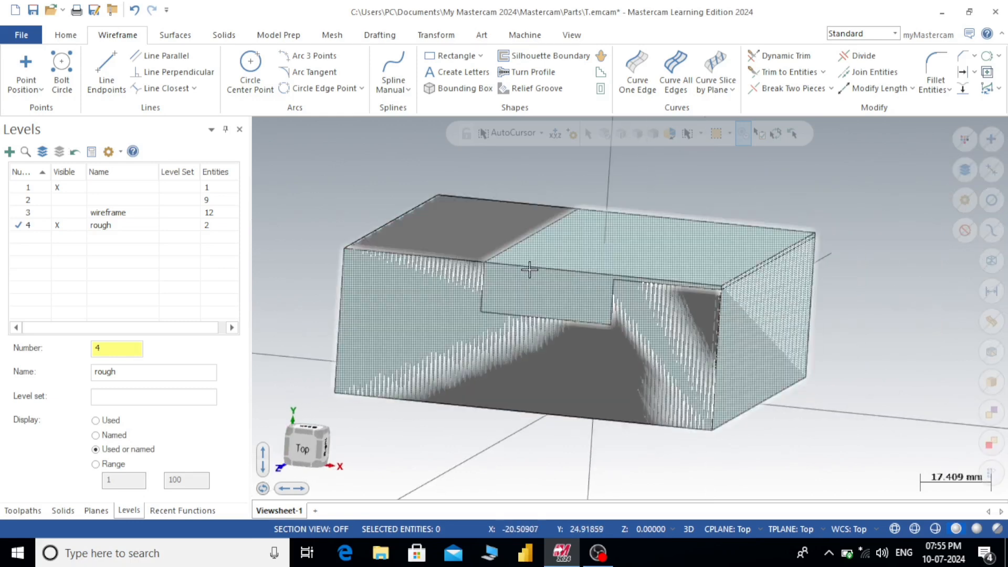
scroll(644, 276, "up", 2)
mouse_move(644, 276)
middle_mouse_down()
mouse_move(788, 254)
mouse_move(712, 272)
mouse_move(740, 238)
mouse_move(815, 213)
mouse_move(853, 218)
middle_mouse_up()
scroll(809, 242, "down", 2)
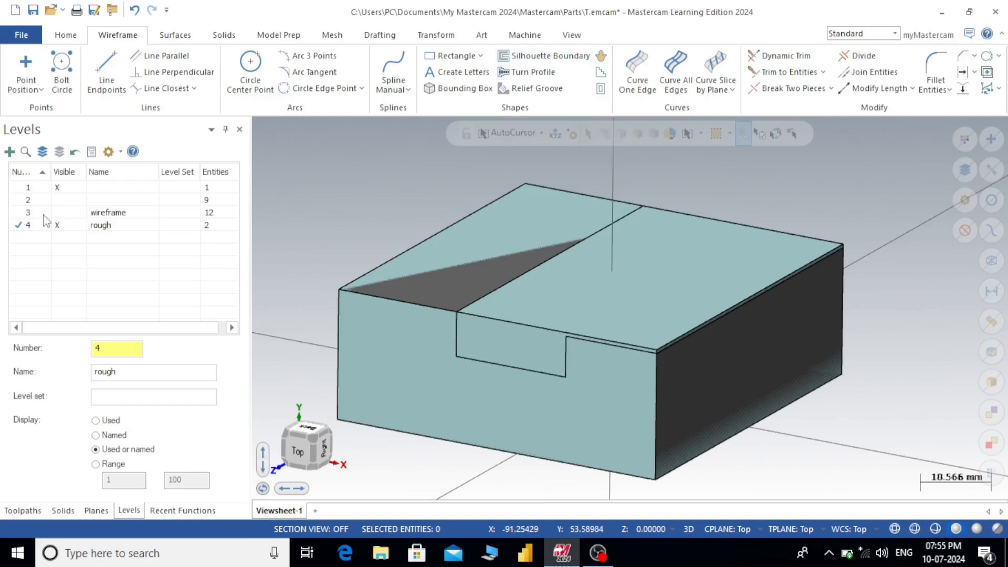
left_click(28, 188)
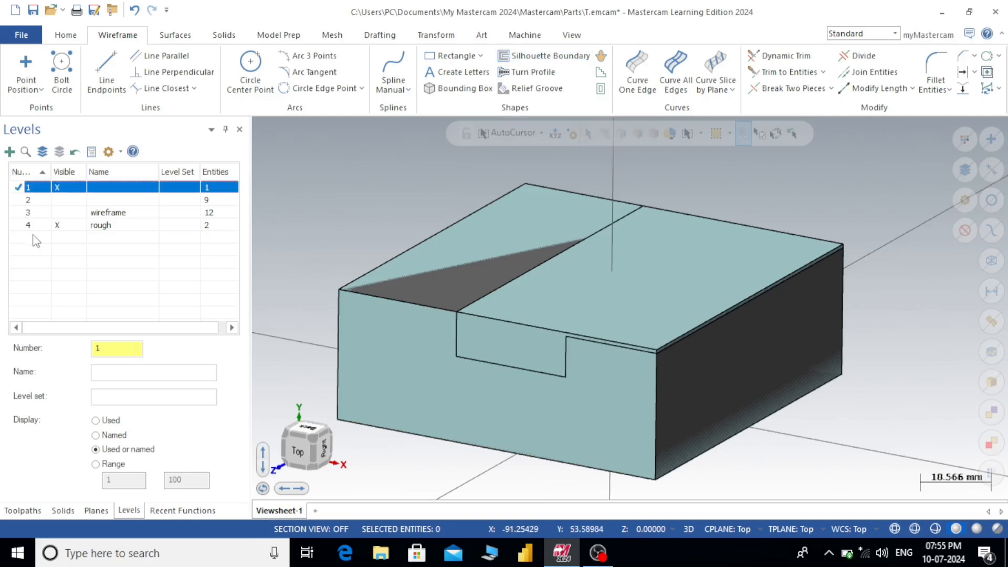
left_click(59, 226)
left_click(57, 188)
scroll(470, 207, "down", 1)
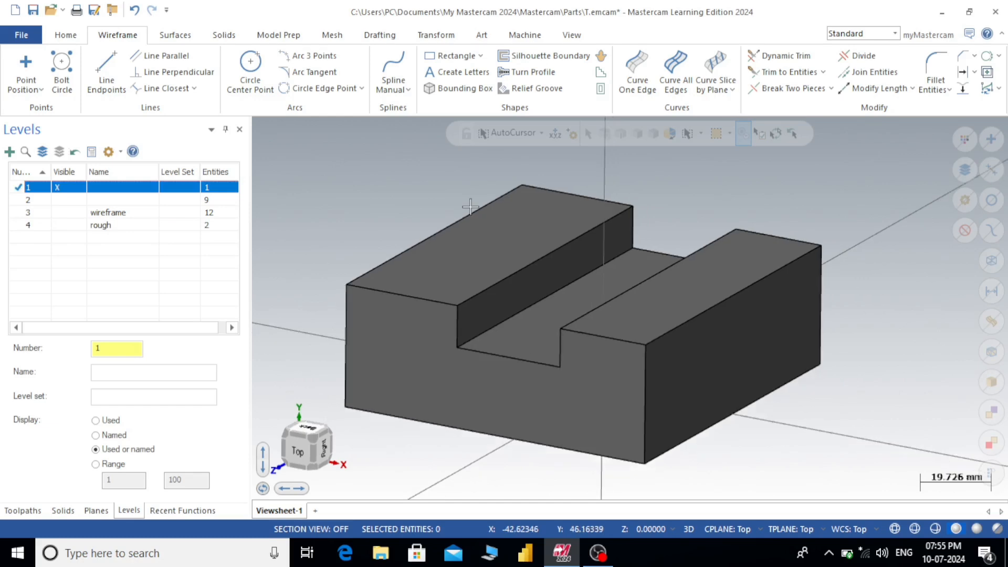
scroll(557, 214, "up", 1)
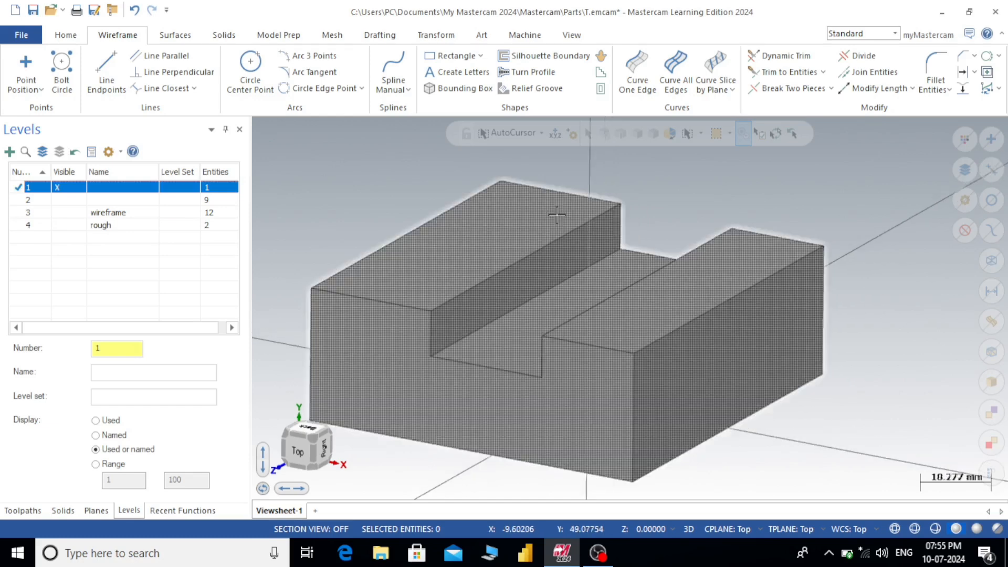
key("alt+1")
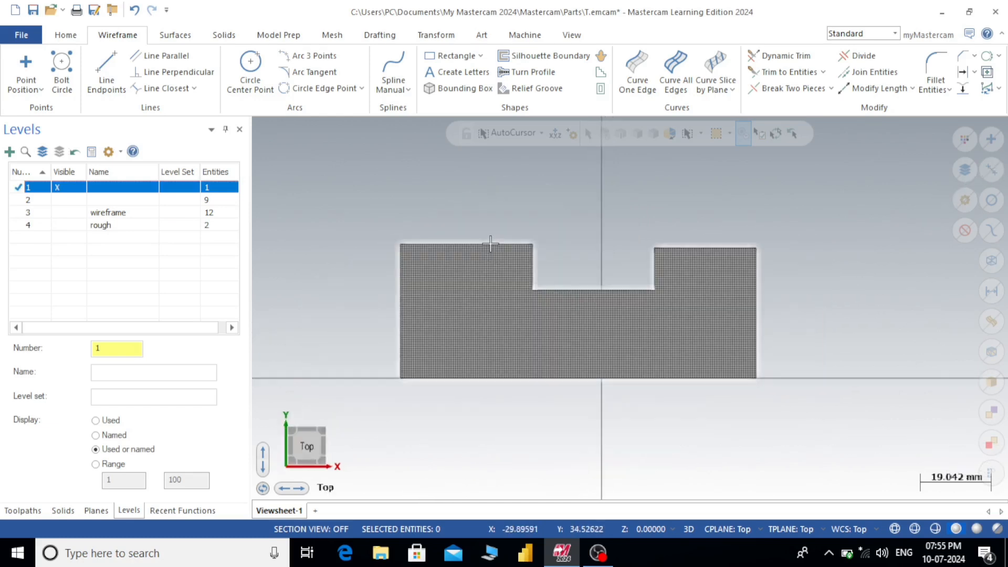
- Create a silhouette boundary from the slotted block in the top view, keeping the default 0.02 tolerances and arc fit
scroll(766, 219, "up", 1)
scroll(767, 219, "down", 1)
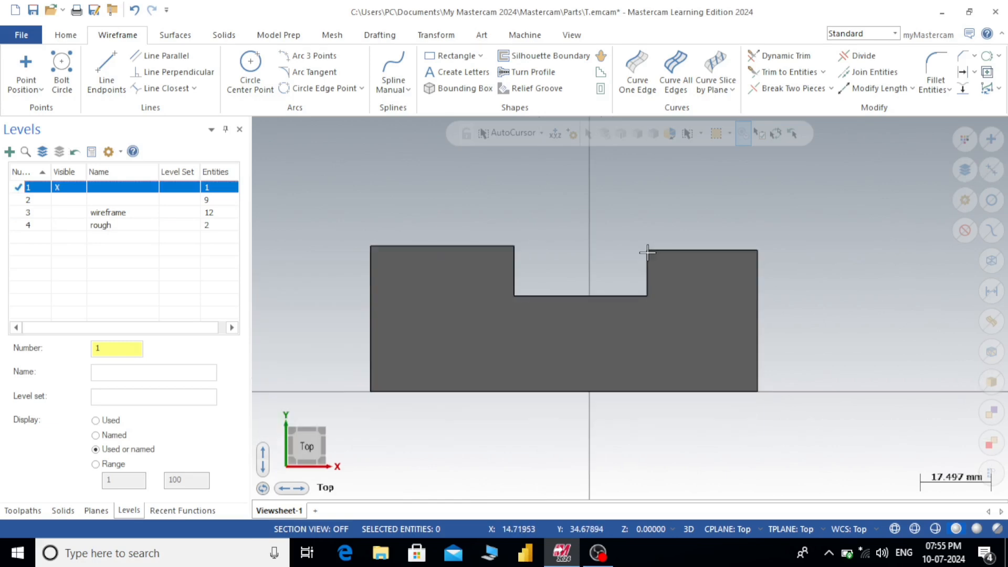
scroll(647, 252, "up", 1)
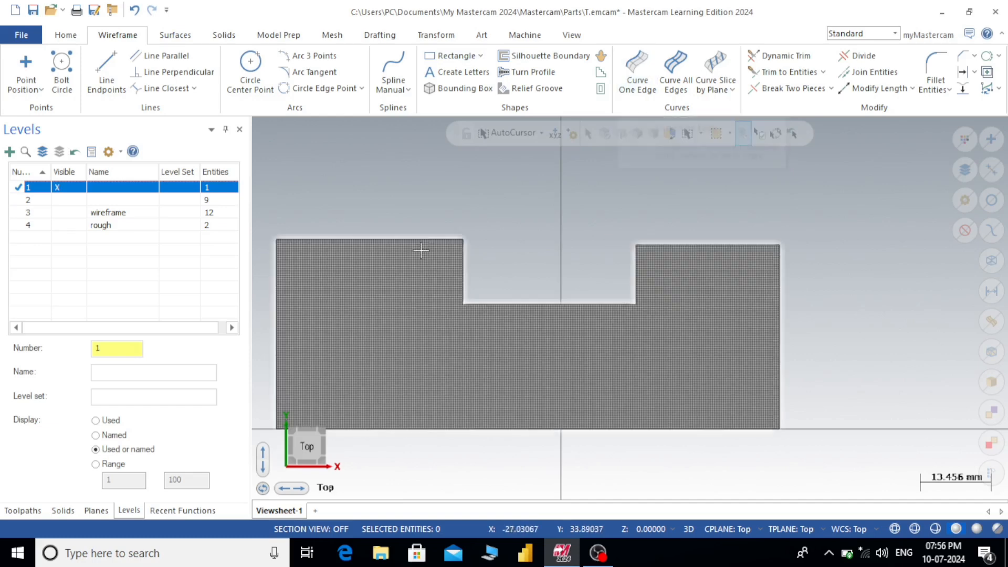
scroll(788, 224, "down", 1)
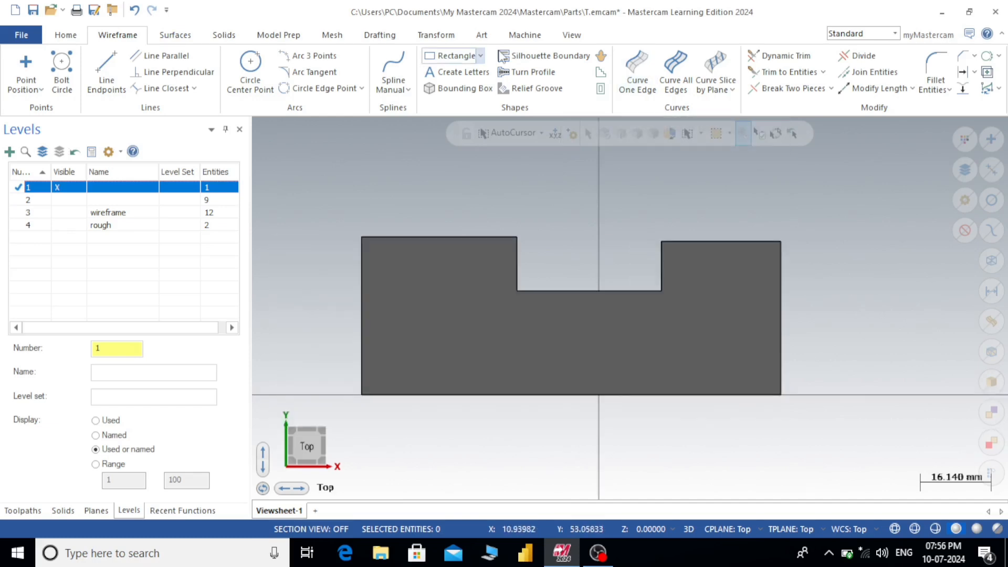
left_click(547, 56)
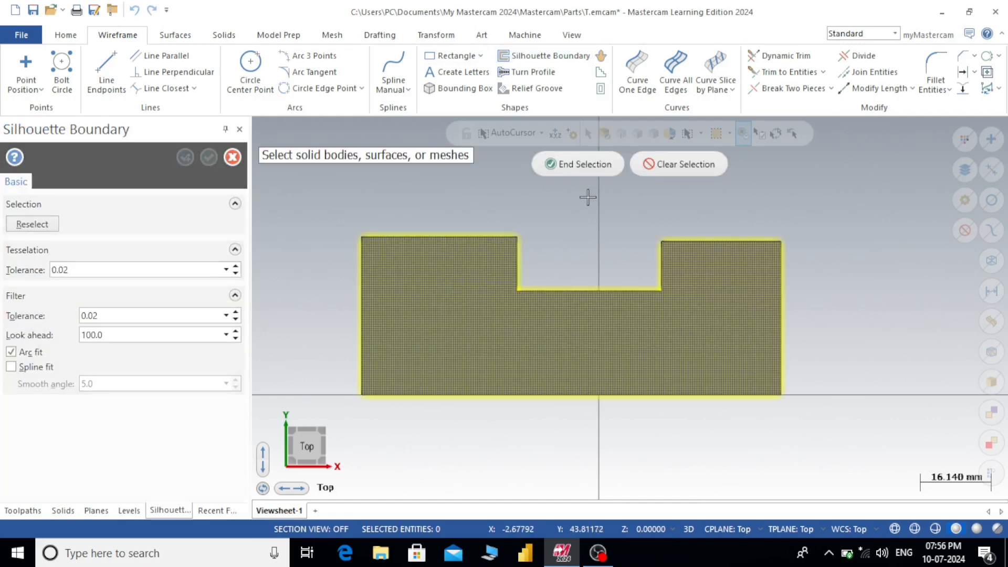
left_click(584, 169)
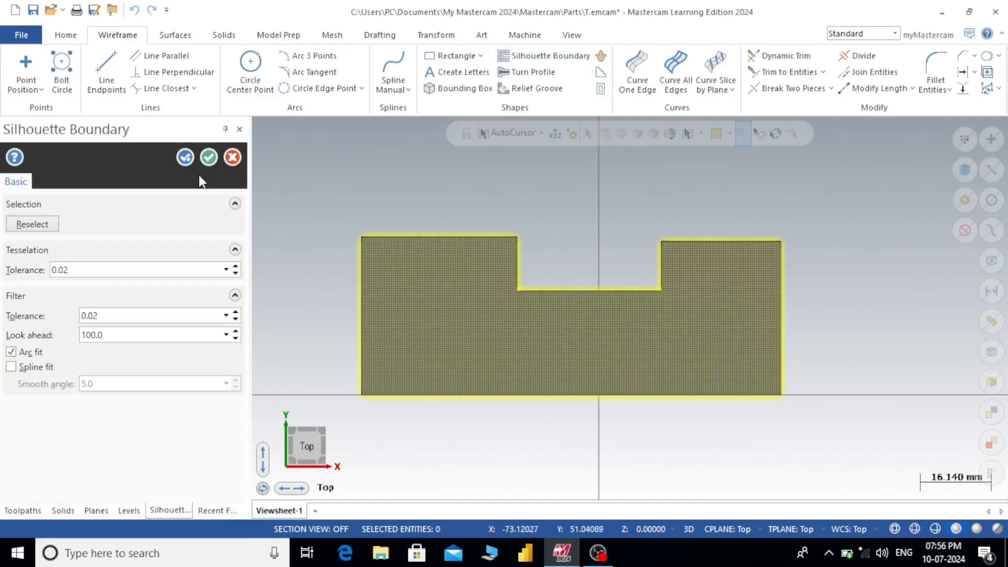
left_click(206, 158)
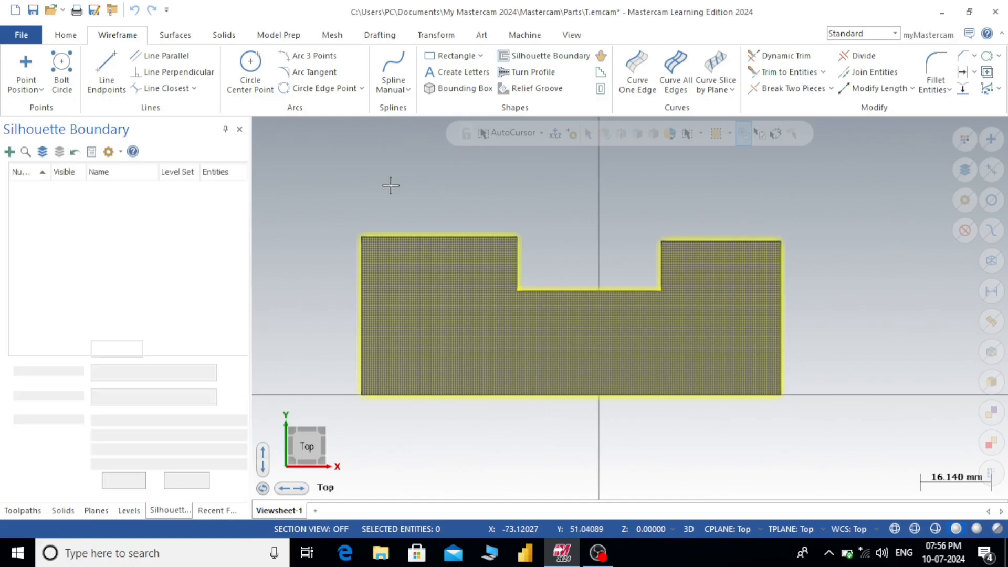
- Examine the silhouette boundary lines against the slotted block in tilted and top views, highlighting the solid and all wireframe in turn
scroll(735, 237, "up", 1)
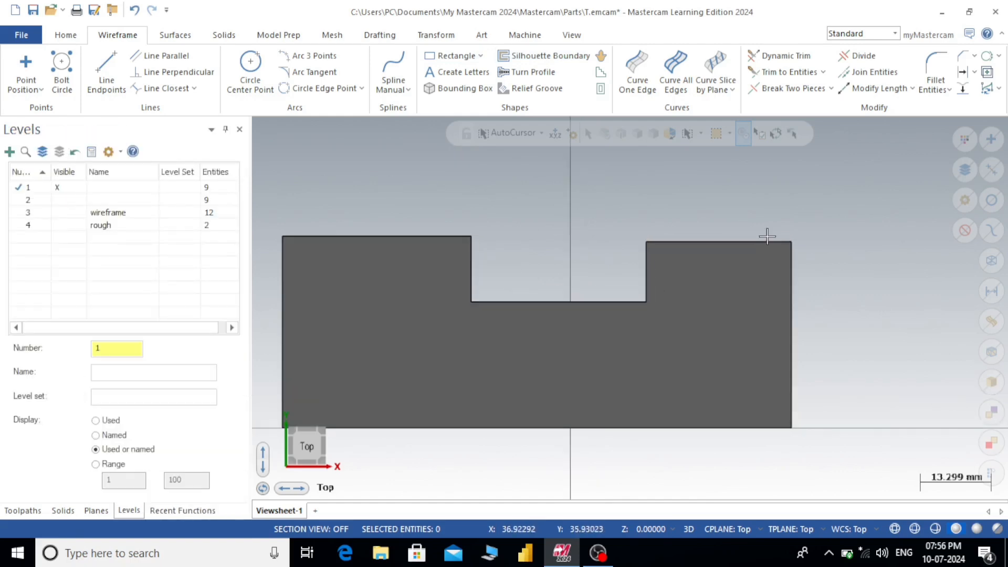
middle_click_drag(767, 237, 732, 259)
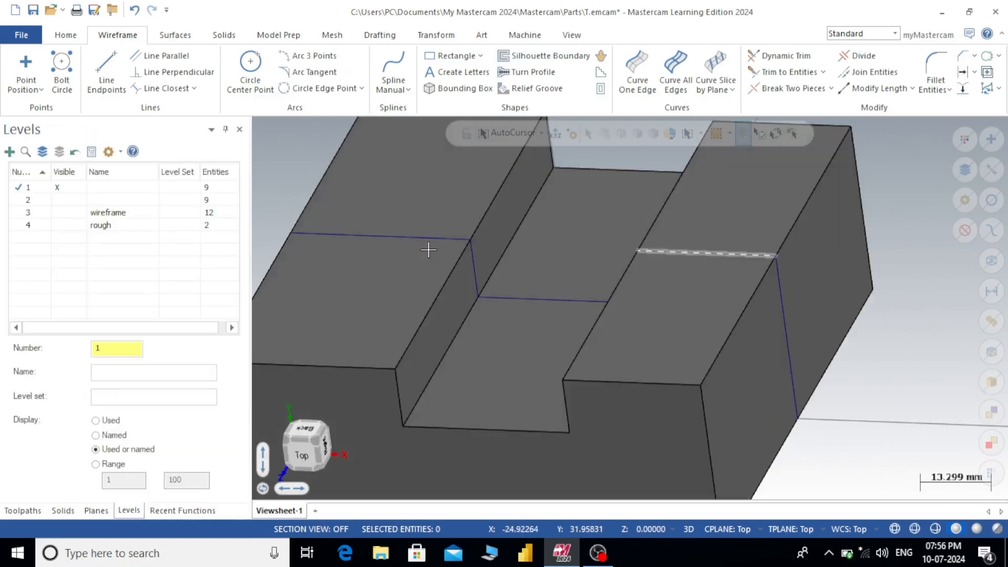
scroll(529, 214, "down", 2)
middle_click_drag(551, 224, 632, 218)
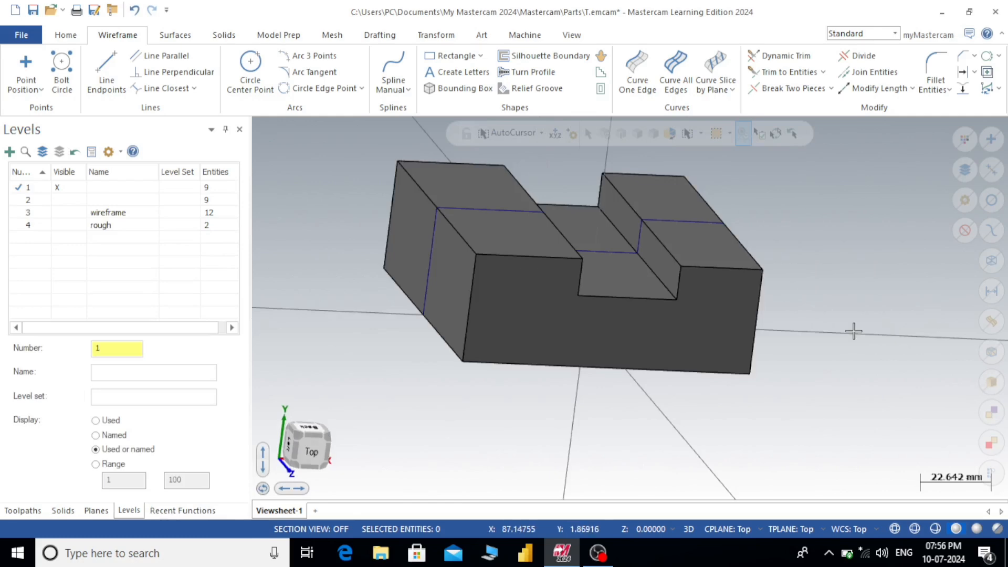
left_click(640, 333)
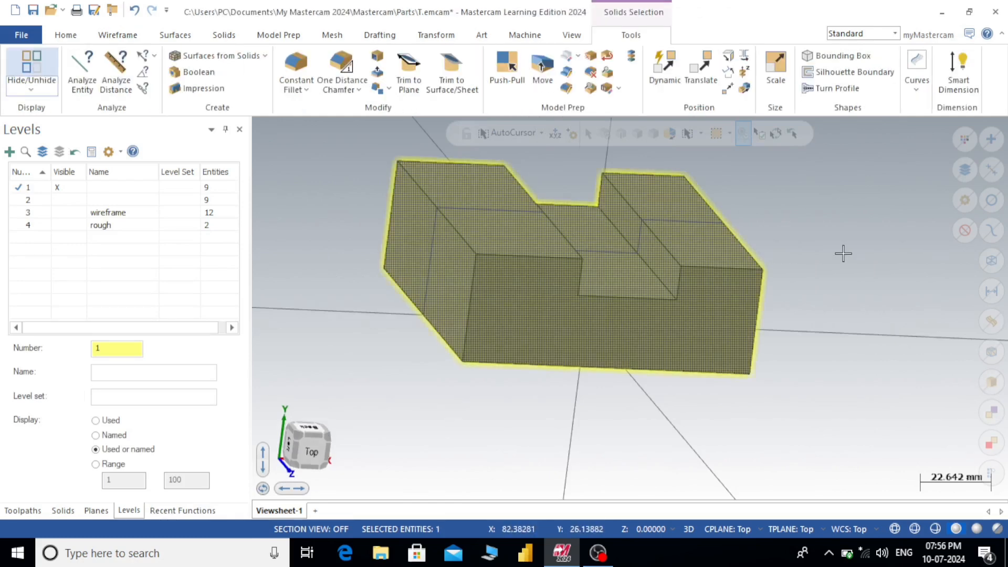
key("alt+1")
right_click(866, 233)
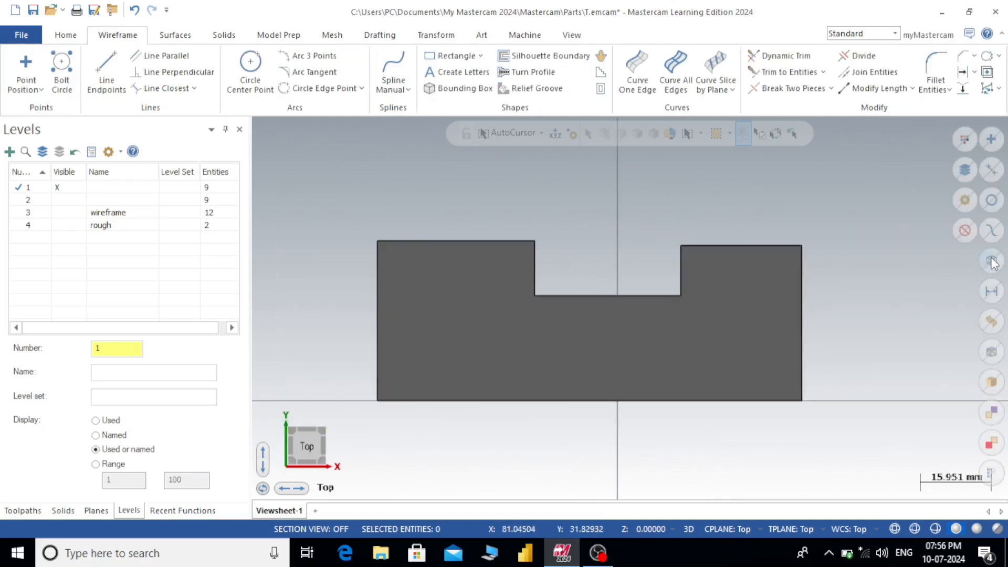
left_click(993, 261)
middle_click_drag(865, 265, 843, 298)
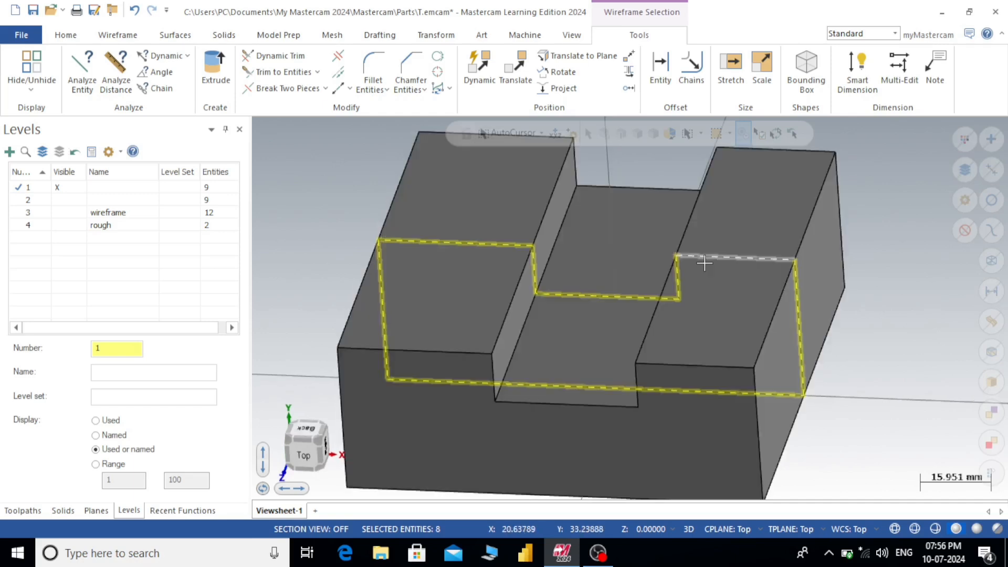
key("alt+1")
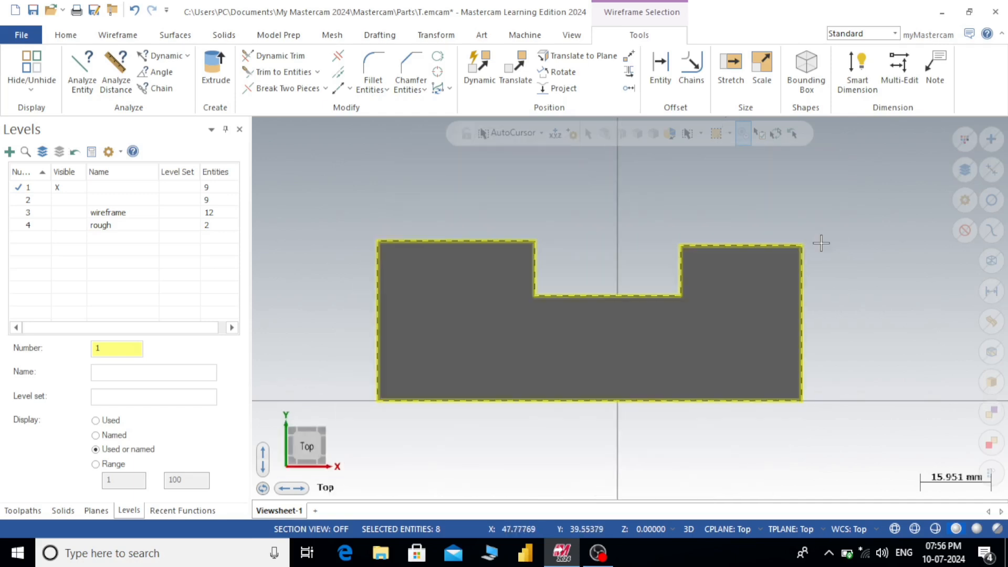
right_click(842, 191)
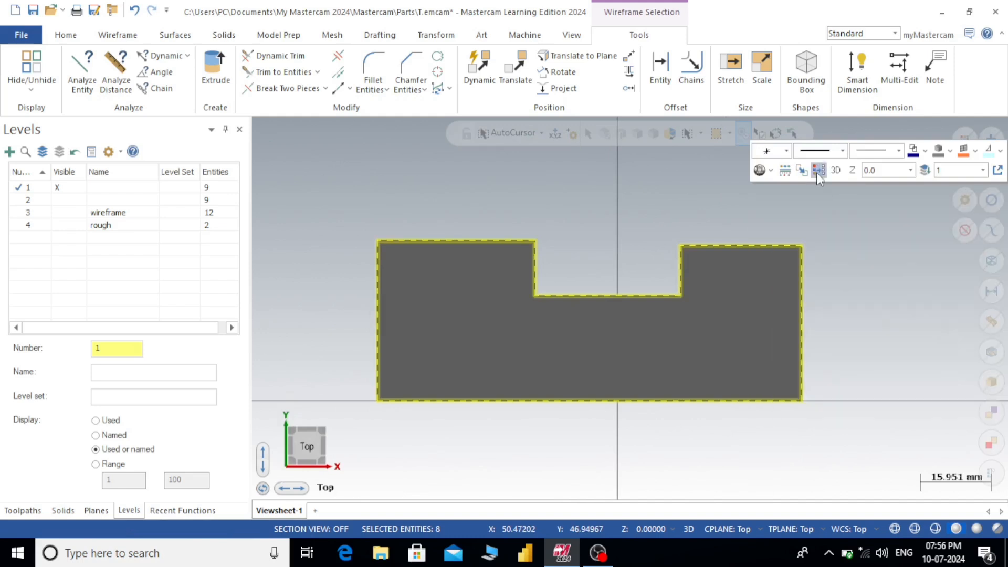
left_click(818, 171)
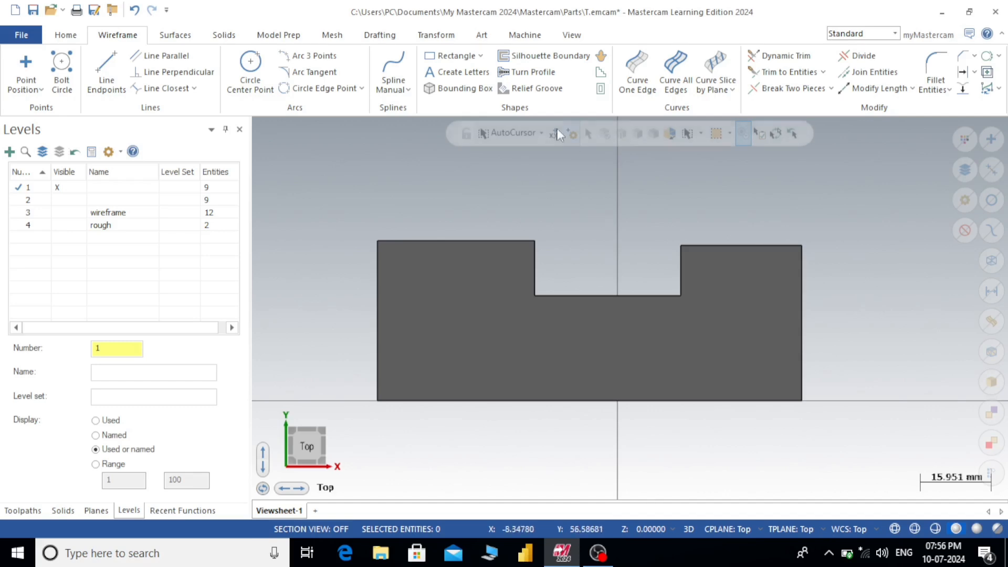
- Show level 2, make it the active level and hide level 1
left_click(66, 200)
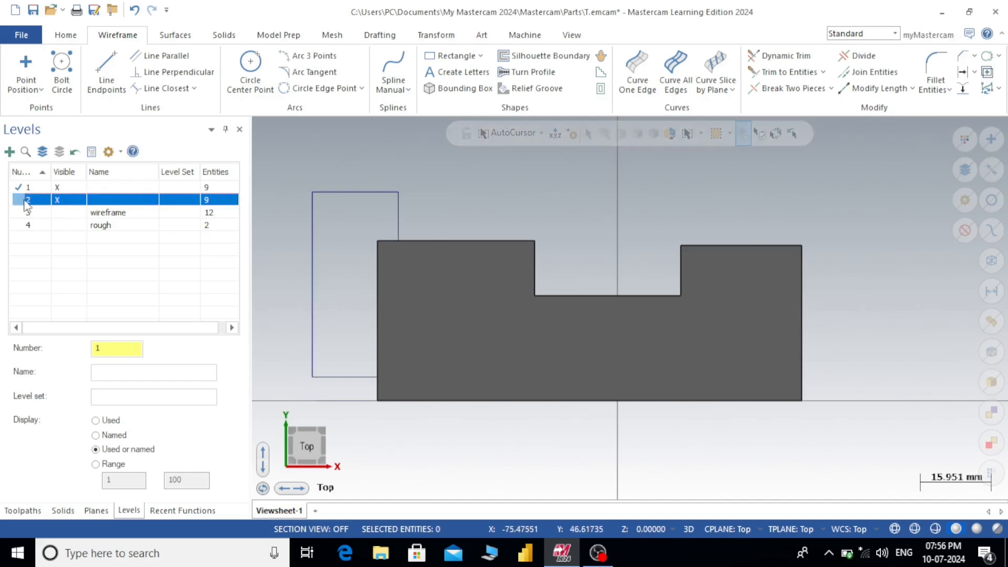
left_click(13, 200)
left_click(59, 187)
left_click(18, 202)
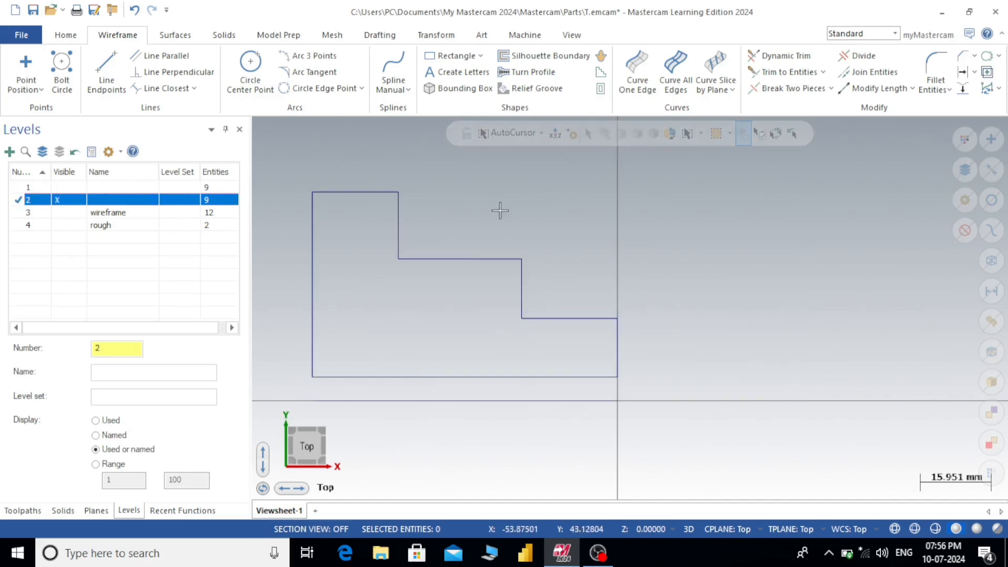
- Revolve the closed stepped profile into a solid body about the horizontal axis line below it
scroll(742, 239, "down", 3)
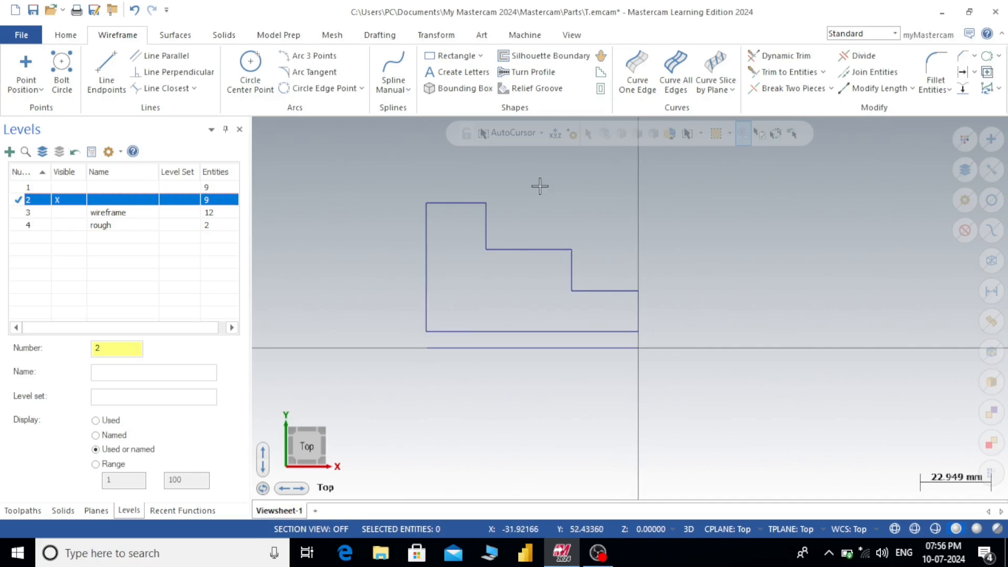
scroll(540, 187, "up", 1)
left_click(223, 35)
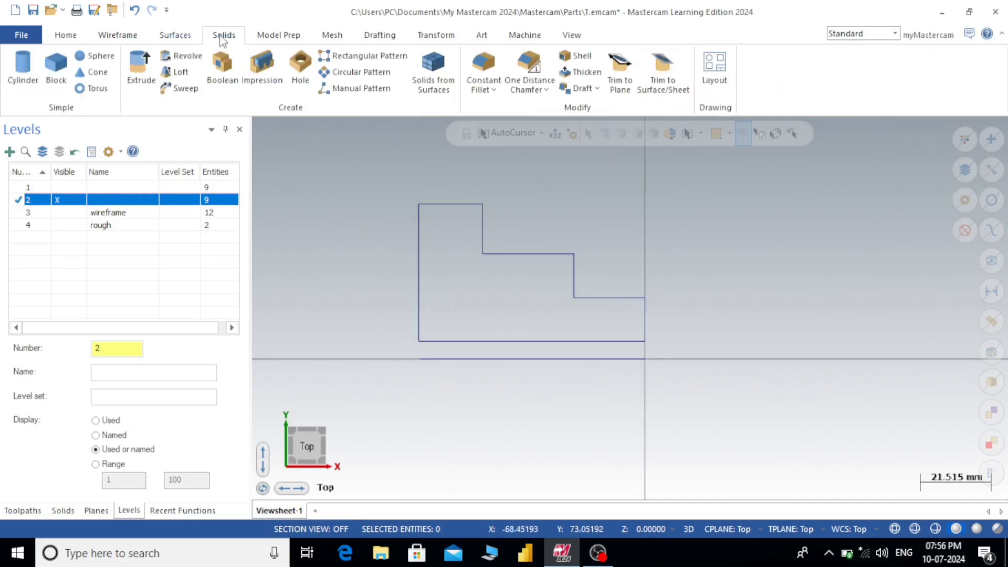
left_click(181, 57)
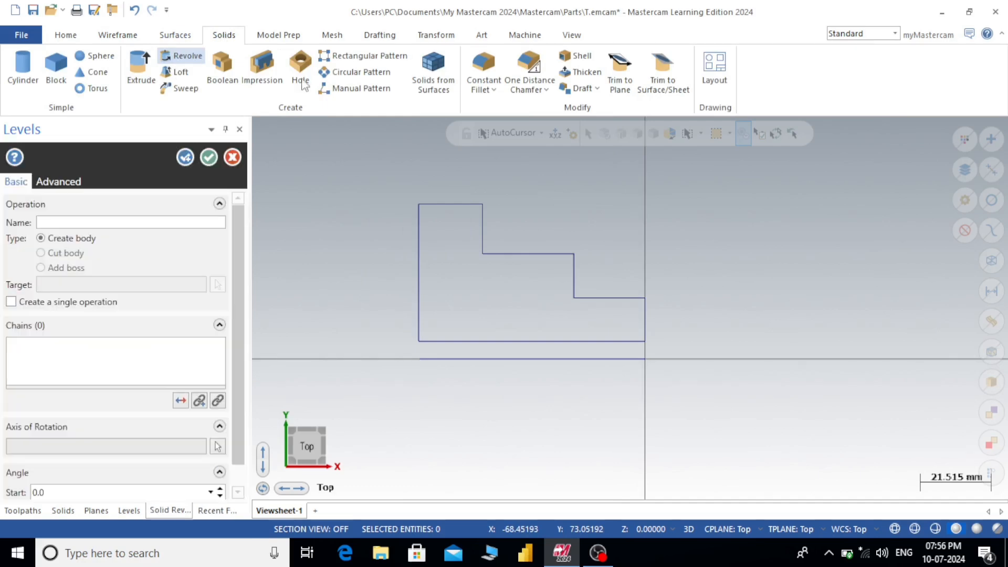
left_click(540, 339)
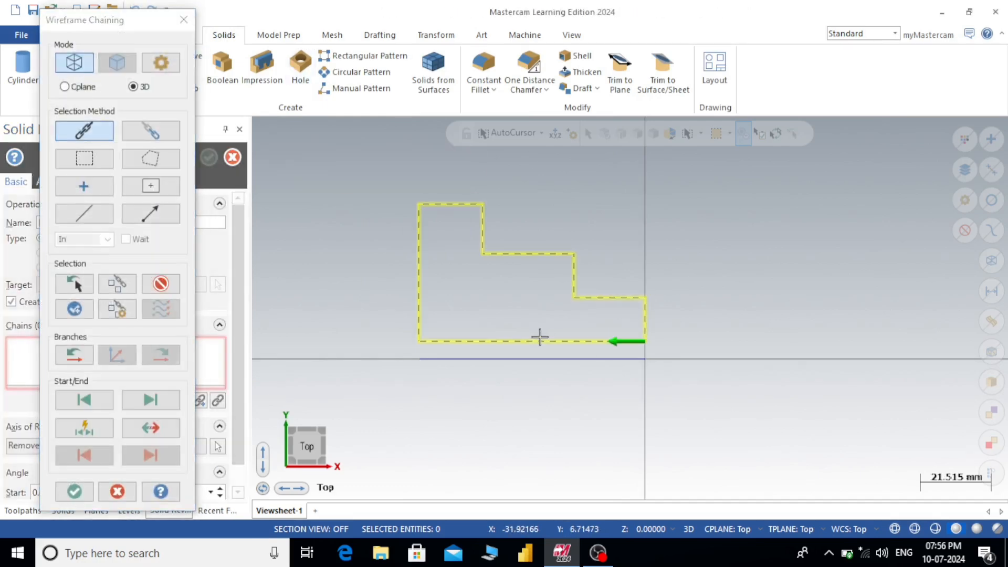
left_click(63, 494)
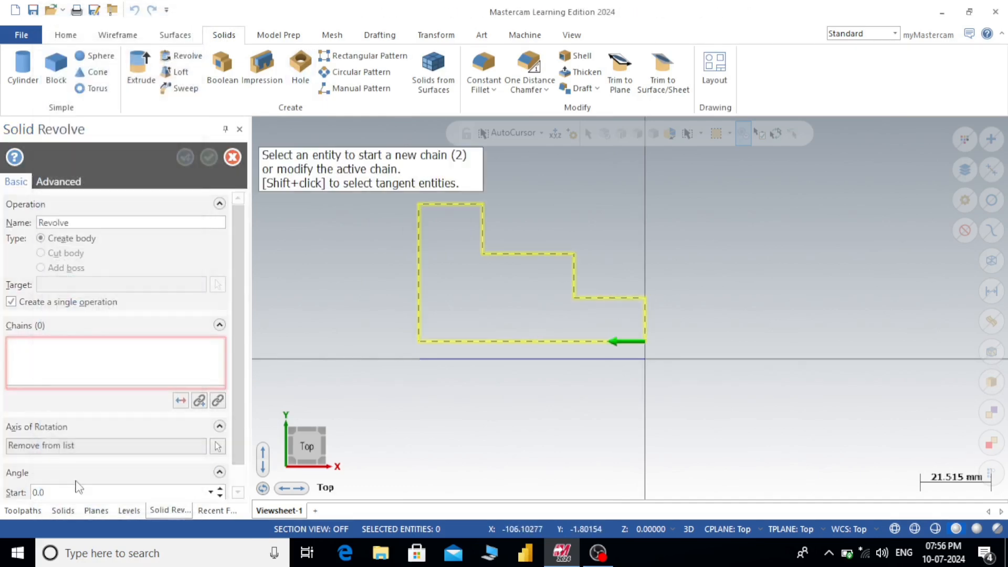
left_click(459, 360)
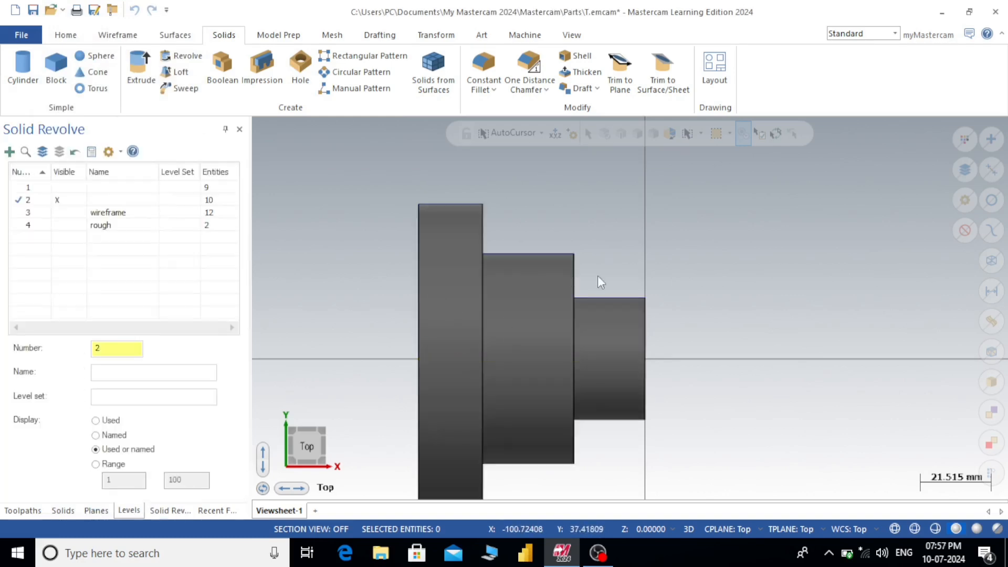
- Delete all wireframe on level 2, including entities associated with the revolved solid, and return to the top view
middle_click_drag(707, 278, 651, 296)
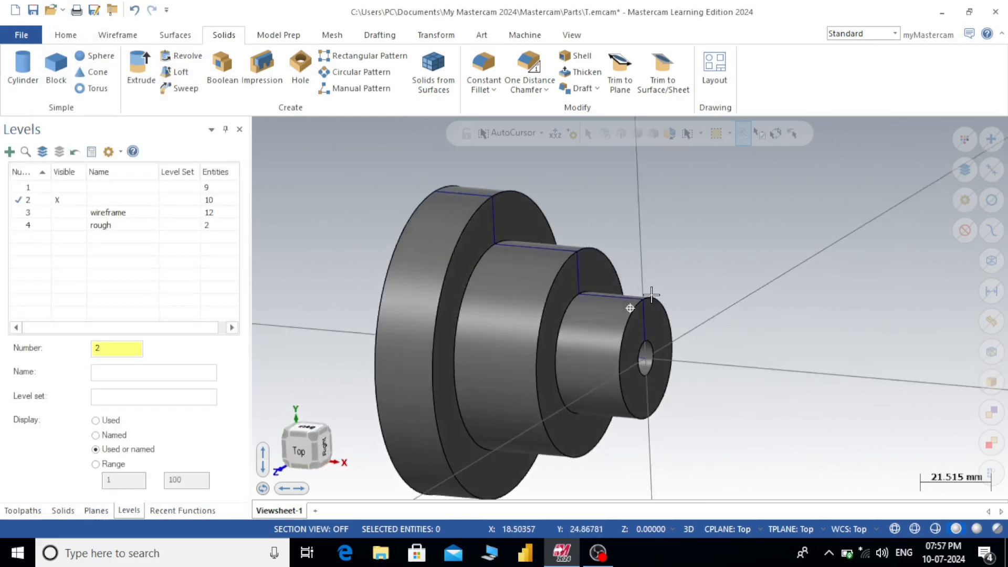
left_click(992, 261)
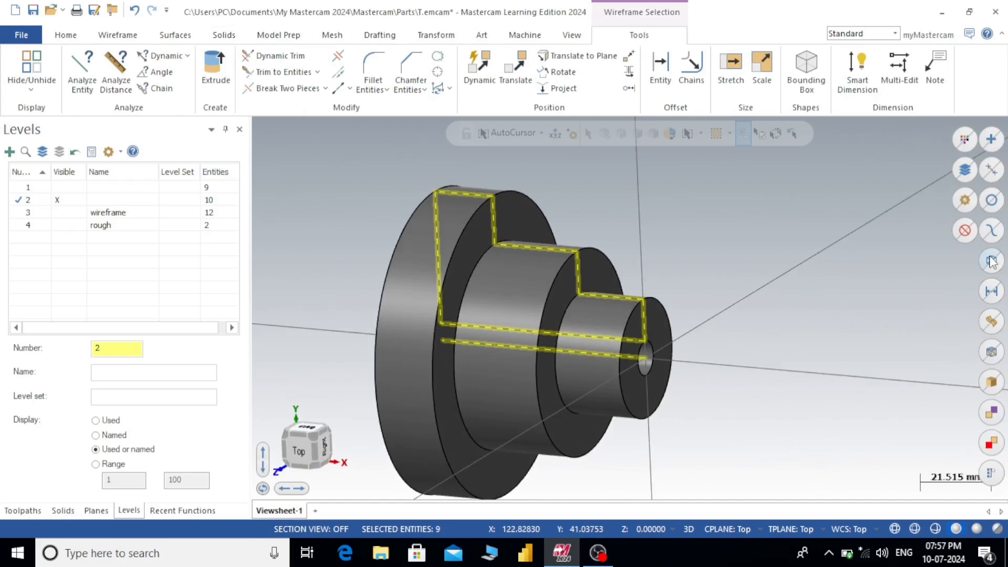
key("Delete")
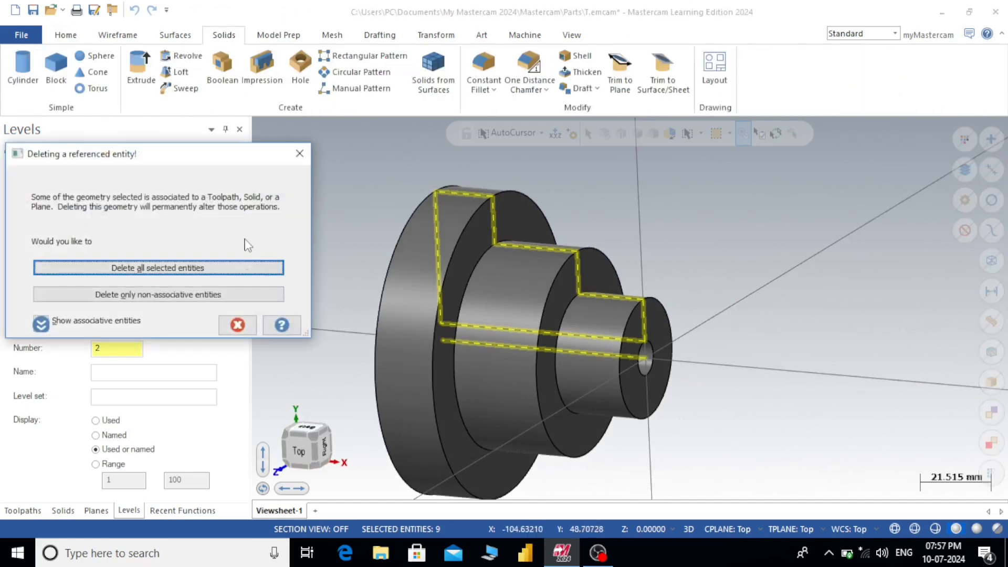
left_click(276, 268)
middle_click_drag(679, 232, 698, 200)
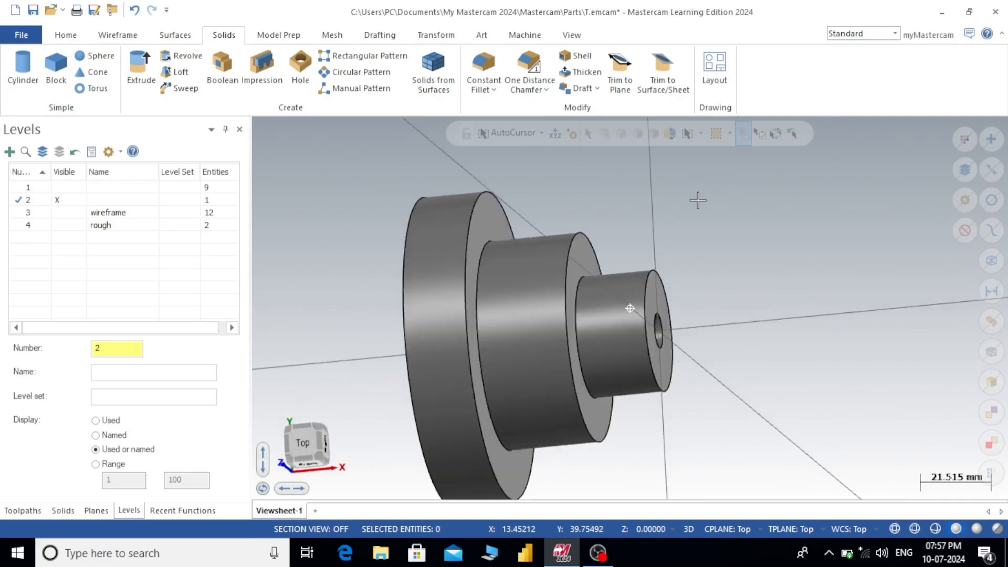
key("alt+1")
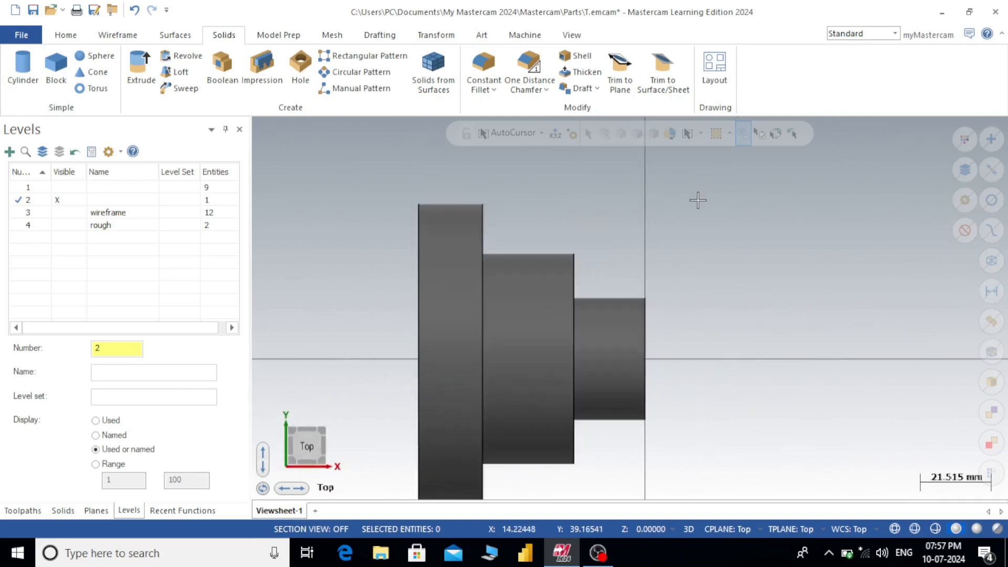
- Create a Turn Profile of the revolved stepped solid using the Spin method and the Full profile option
left_click(116, 35)
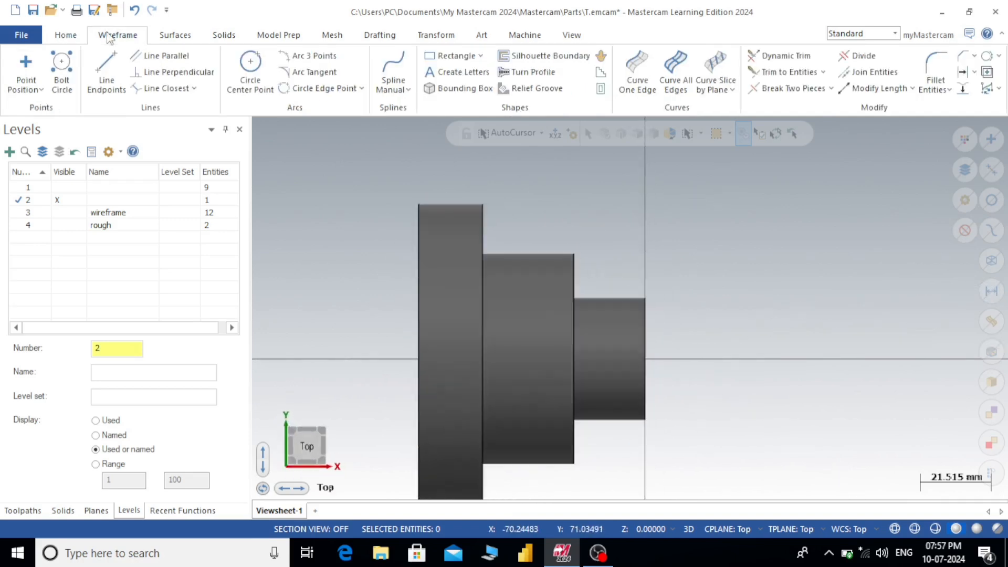
scroll(537, 265, "up", 2)
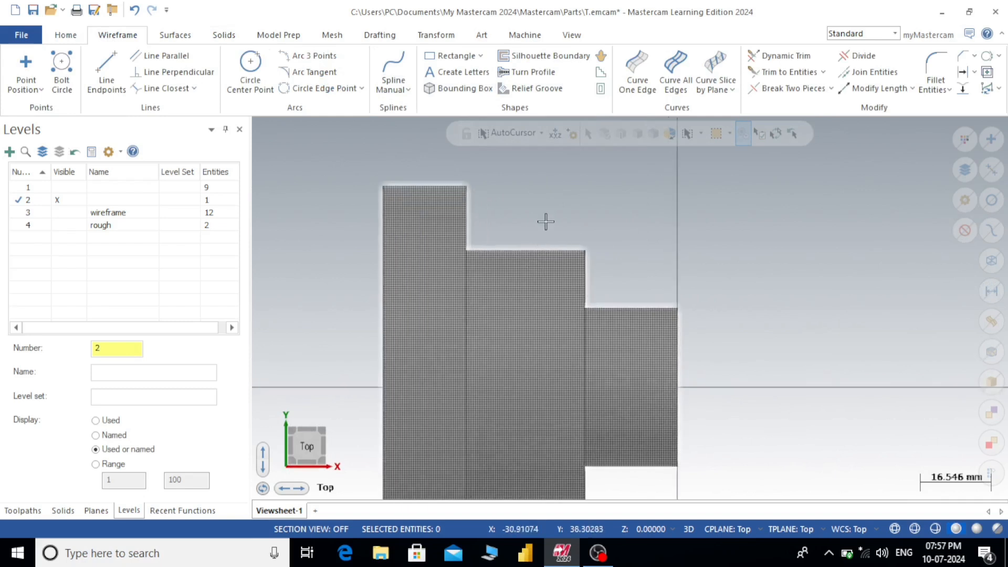
scroll(602, 234, "down", 2)
scroll(650, 241, "up", 2)
scroll(650, 241, "down", 2)
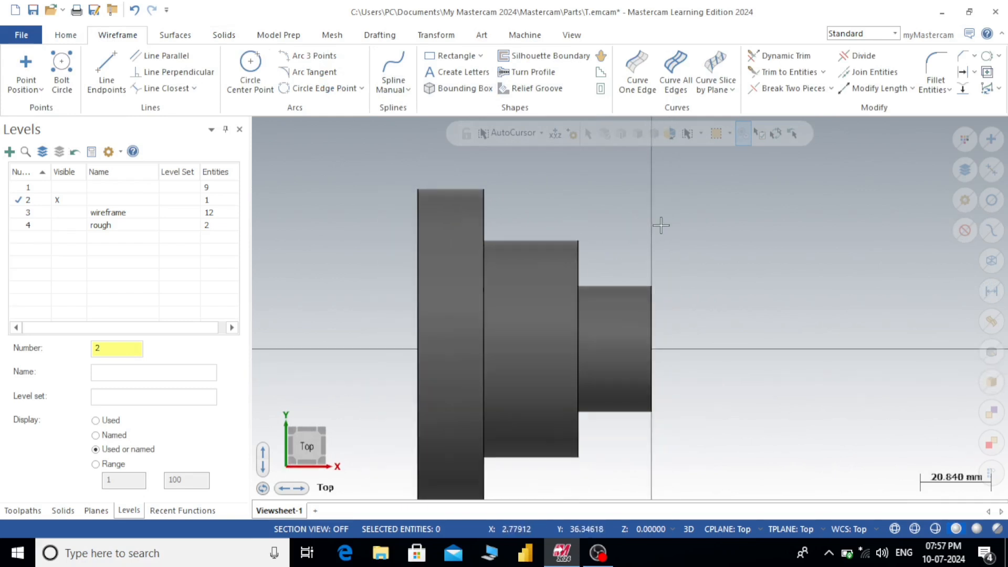
scroll(657, 229, "down", 1)
scroll(655, 231, "up", 2)
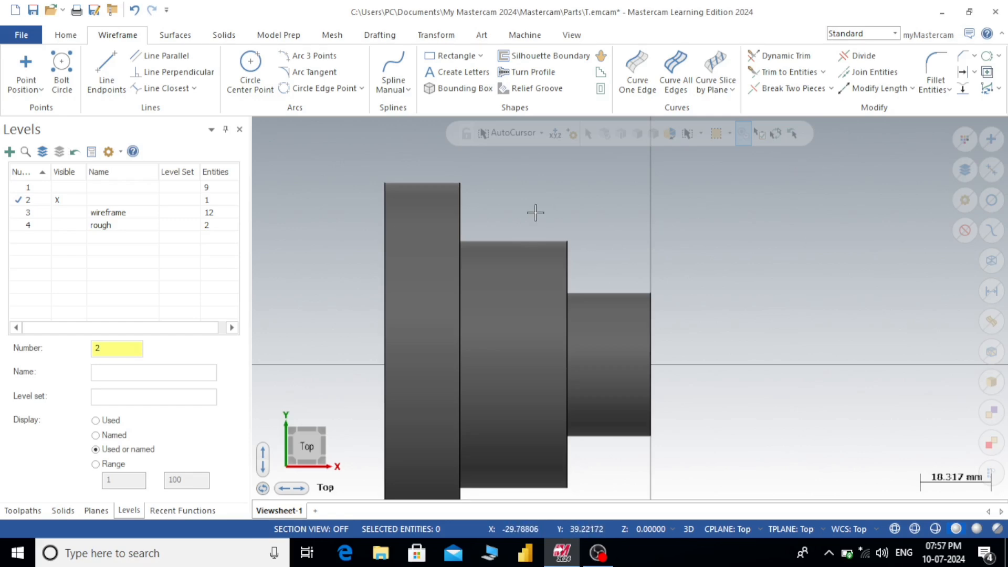
left_click(518, 74)
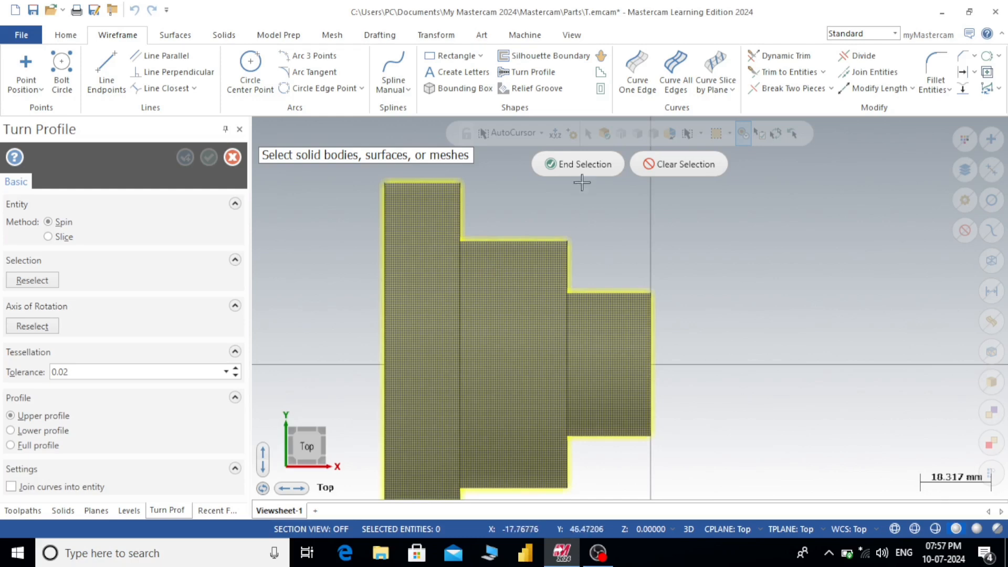
left_click(580, 164)
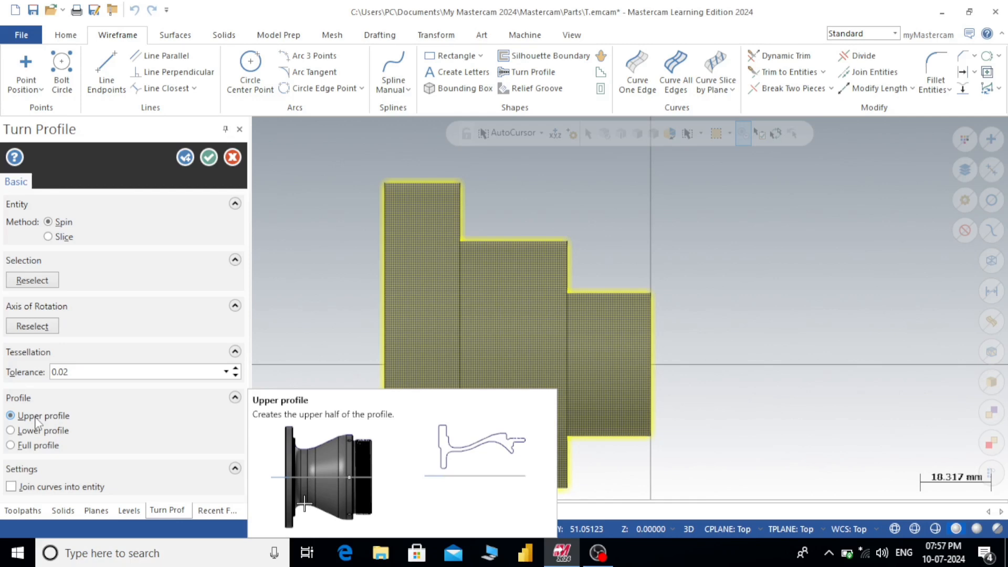
left_click(29, 446)
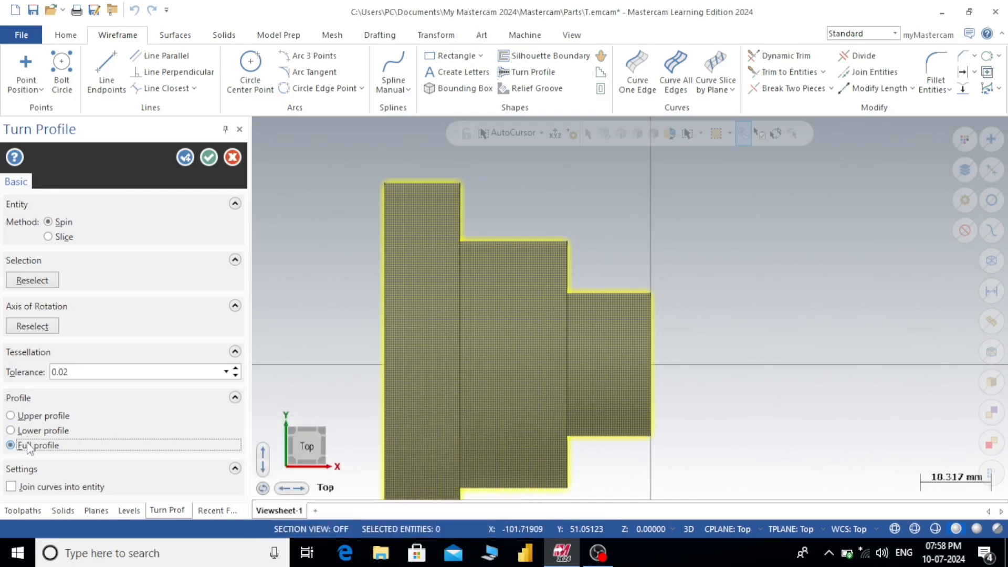
left_click(202, 158)
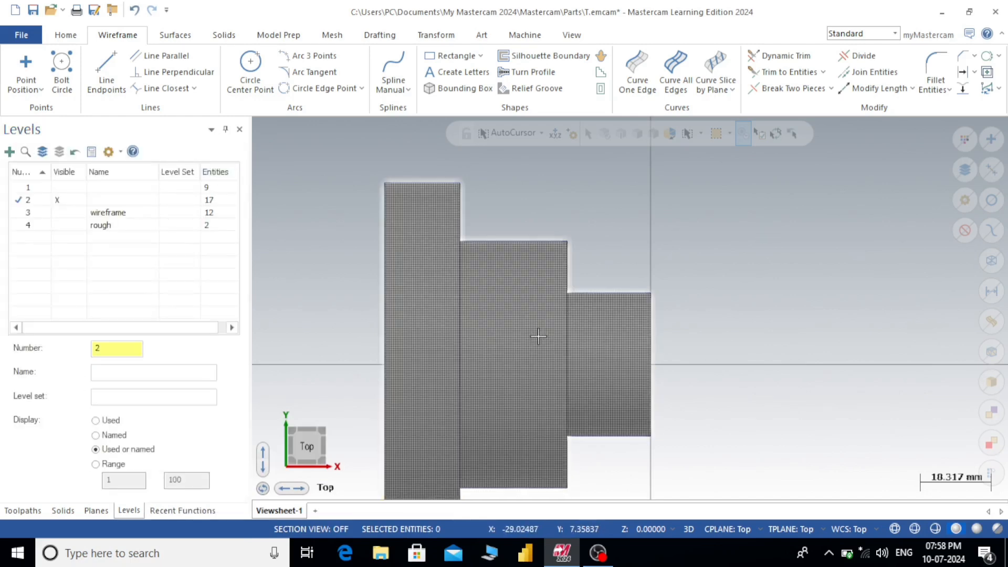
- Examine the turn profile lines against the stepped solid in tilted shaded and wireframe displays, then return to the shaded top view
scroll(635, 229, "down", 2)
left_click(543, 286)
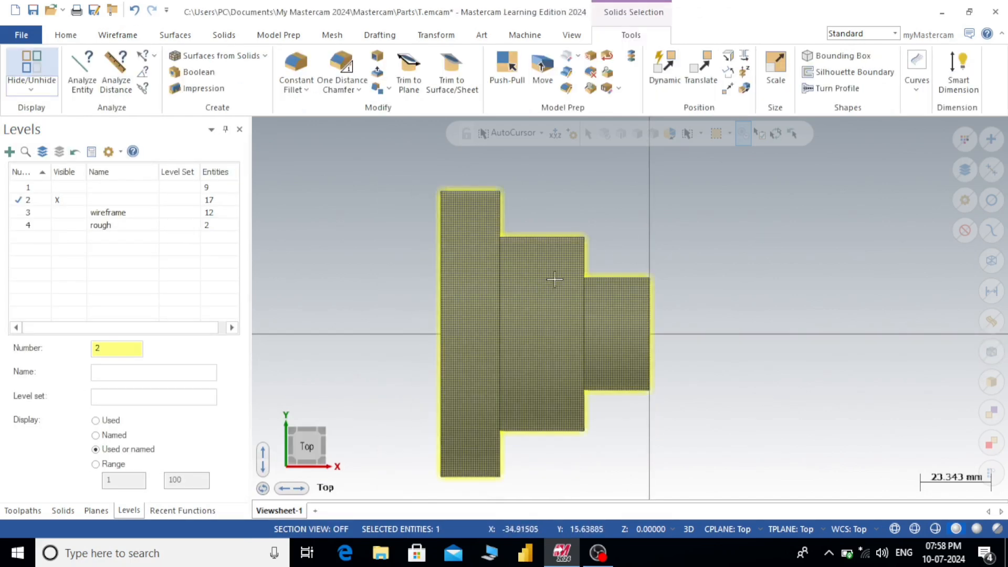
left_click(788, 253)
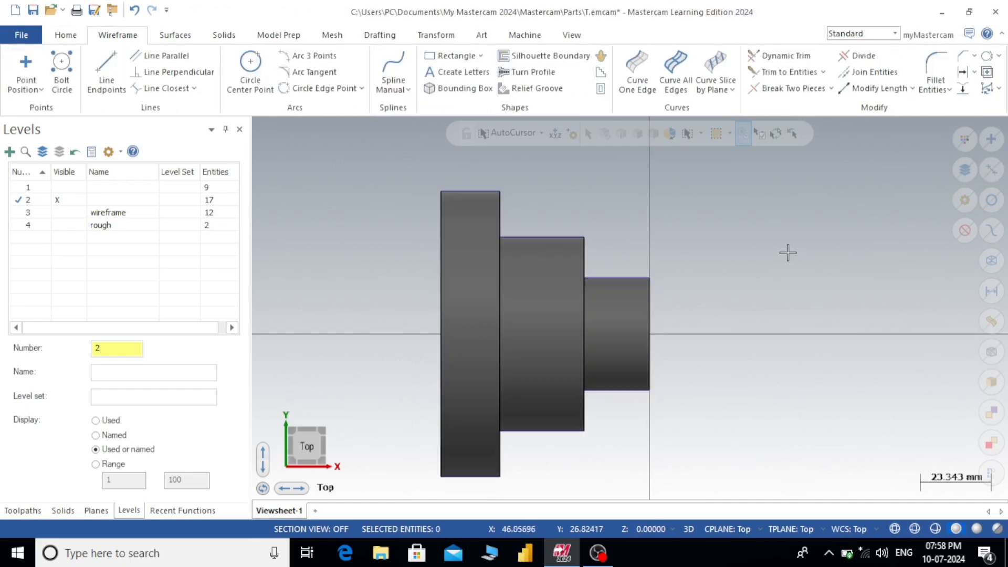
middle_click_drag(779, 252, 695, 271)
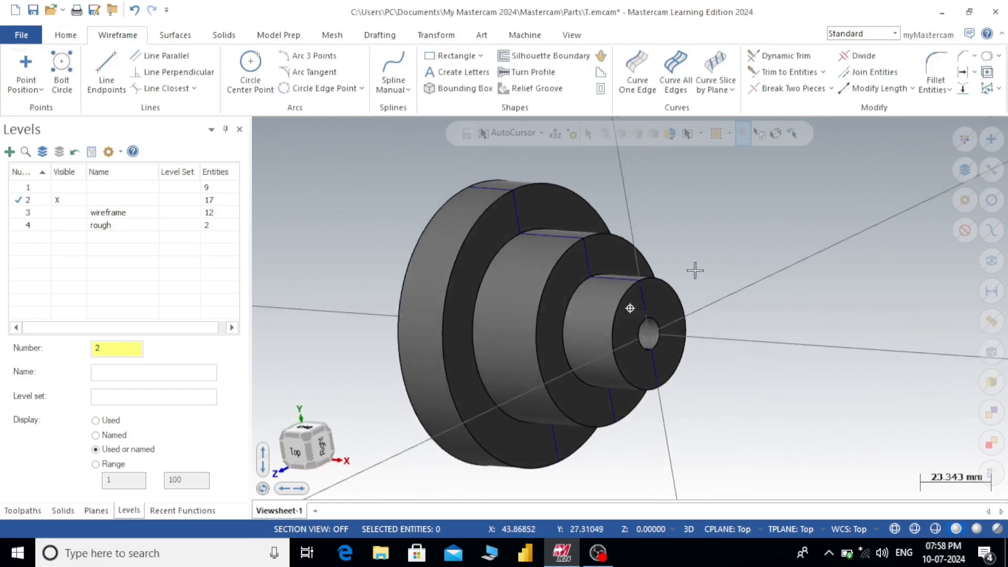
left_click(895, 529)
middle_click_drag(812, 395, 895, 341)
mouse_move(887, 327)
middle_mouse_down()
mouse_move(815, 313)
mouse_move(788, 347)
middle_mouse_up()
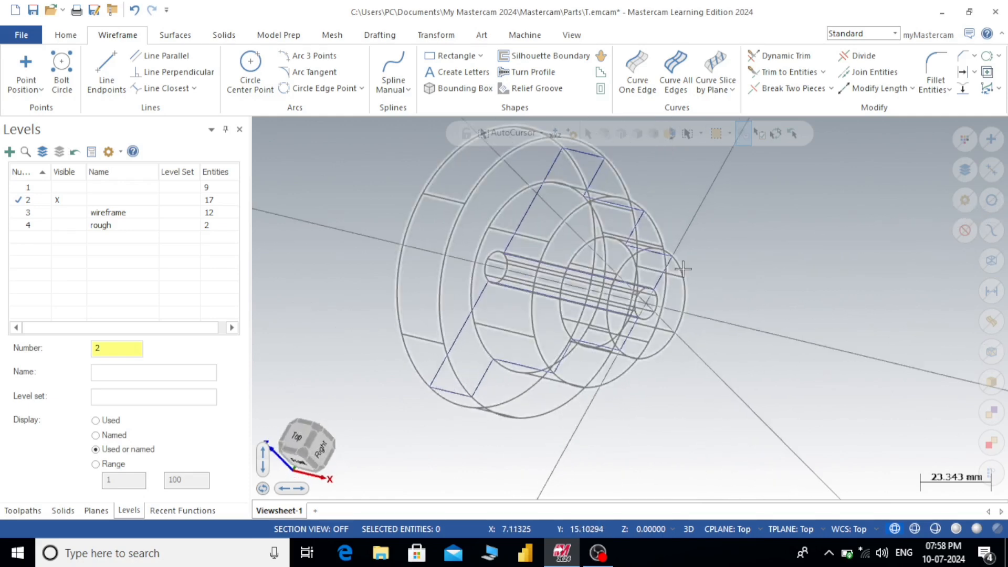
key("alt+1")
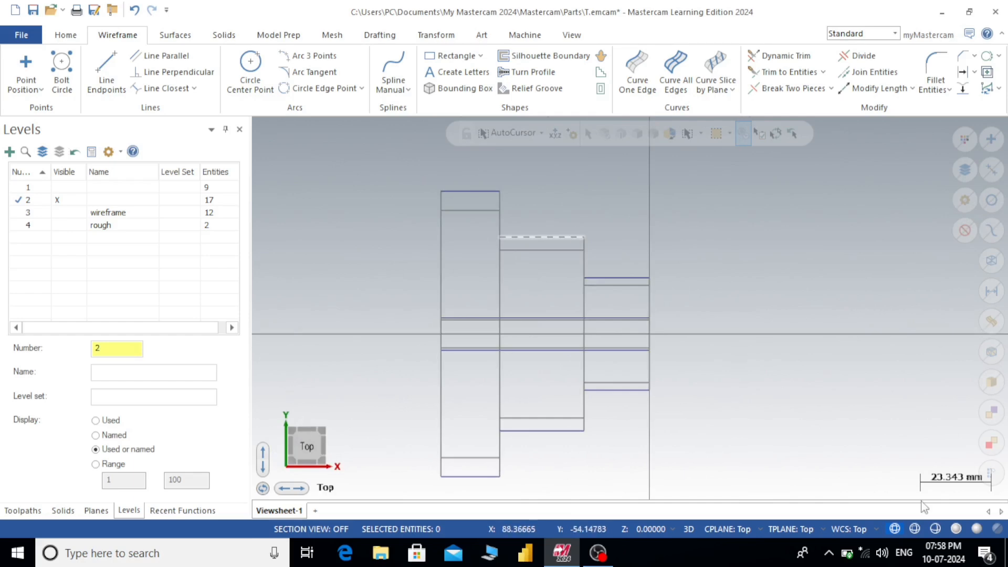
left_click(955, 529)
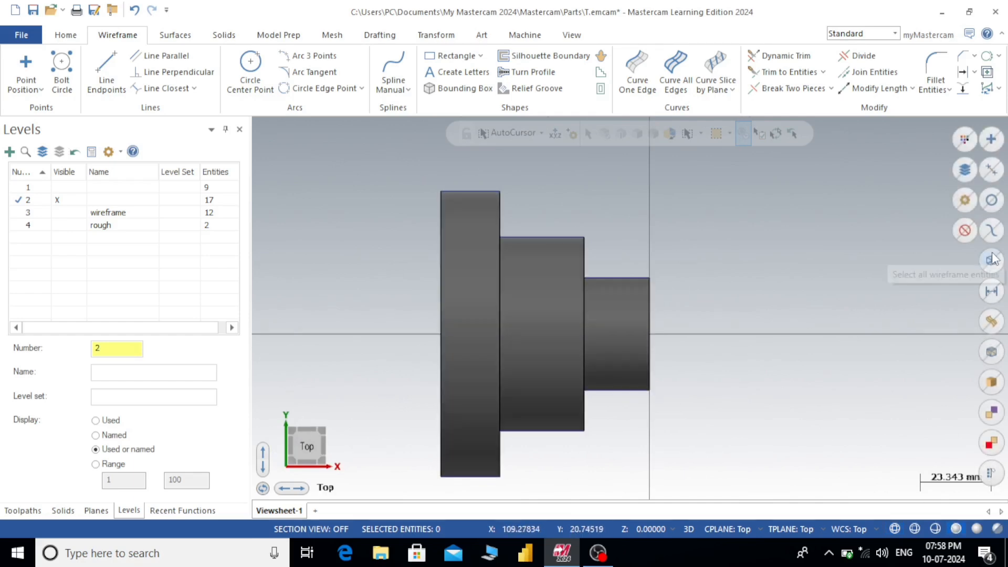
- Select all wireframe on level 2 and hide the stepped solid so that only the two profile halves are displayed
key("ctrl+a")
left_click(39, 63)
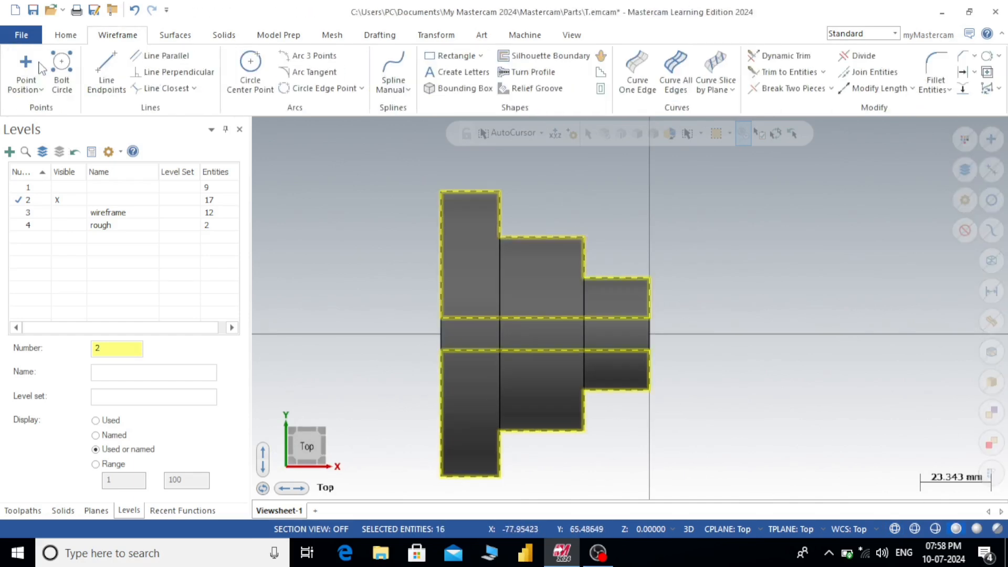
scroll(718, 309, "down", 1)
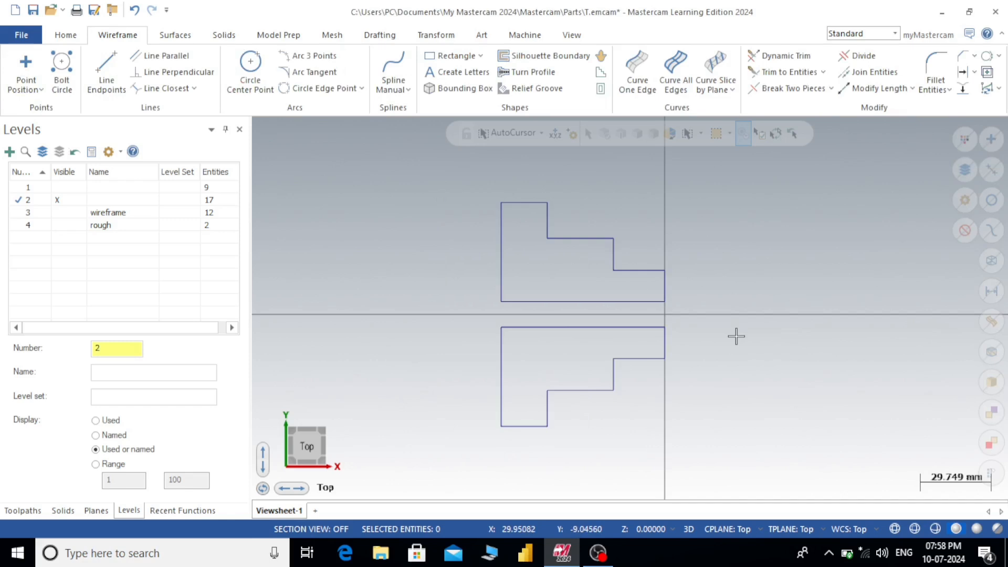
scroll(737, 336, "up", 1)
scroll(649, 211, "up", 1)
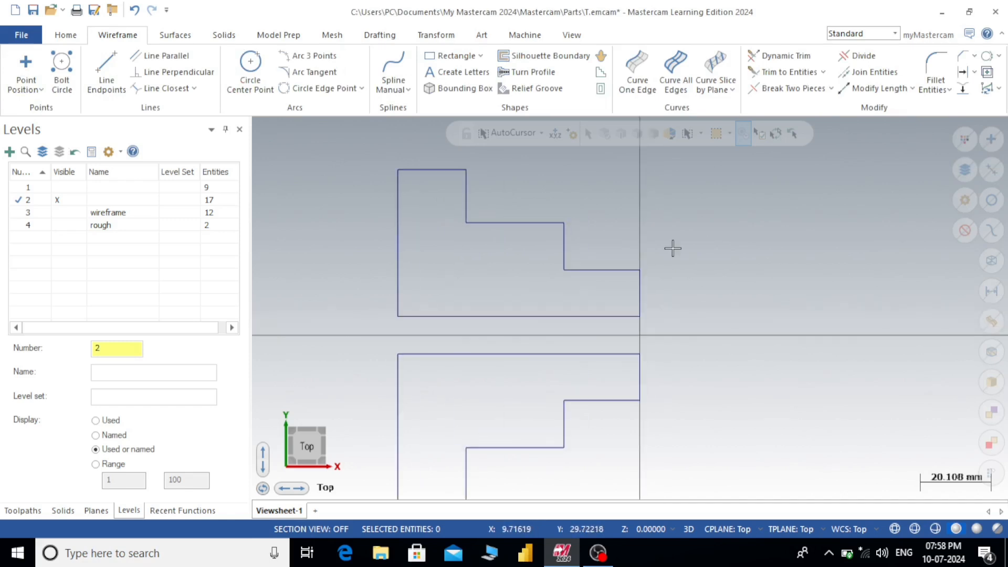
scroll(603, 209, "down", 1)
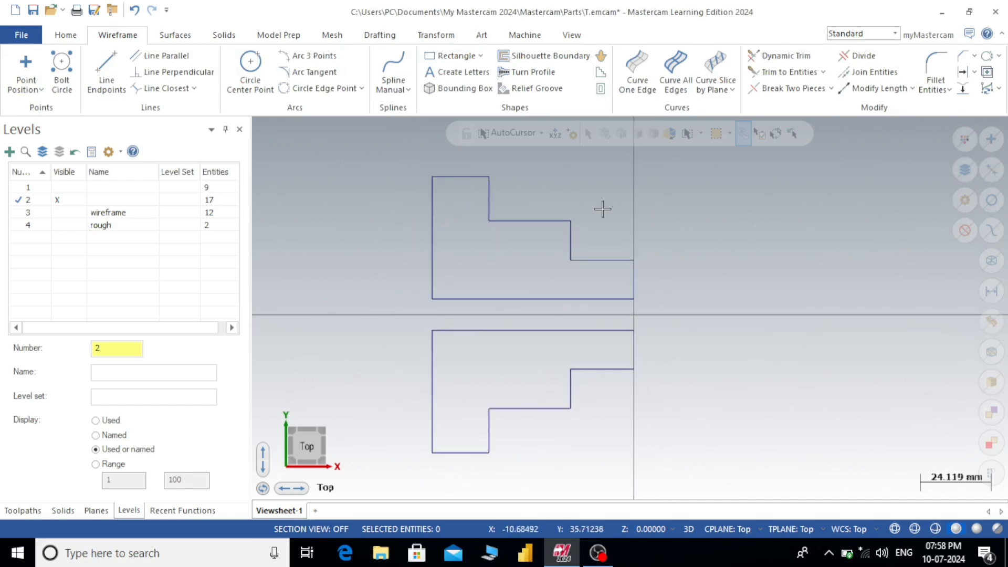
scroll(607, 207, "down", 1)
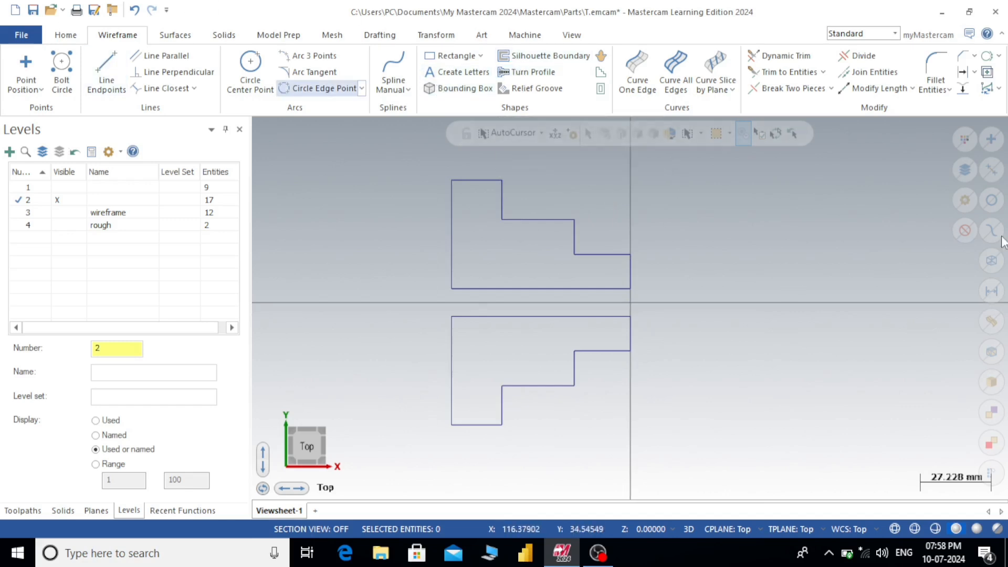
scroll(741, 221, "up", 1)
scroll(740, 221, "down", 1)
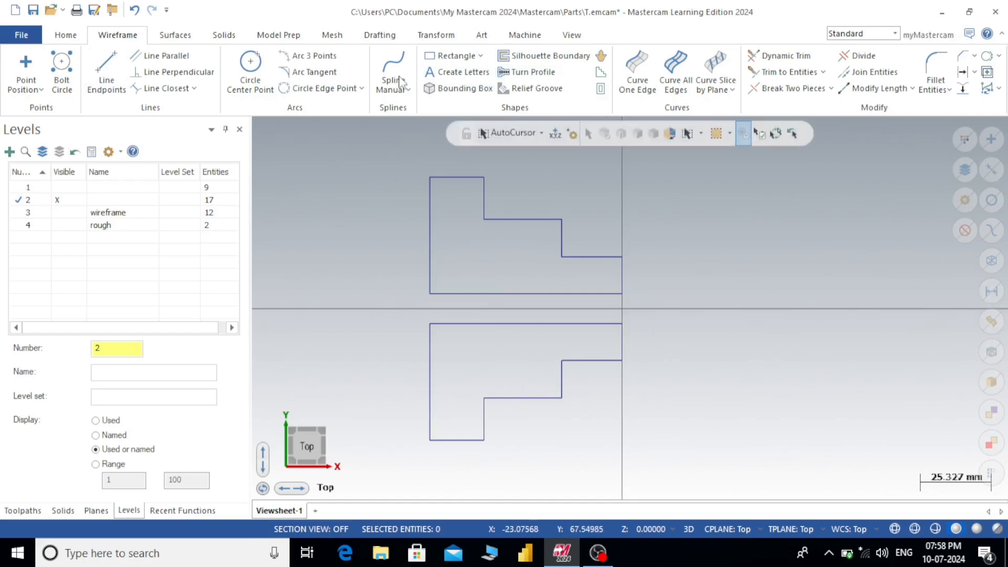
left_click(222, 37)
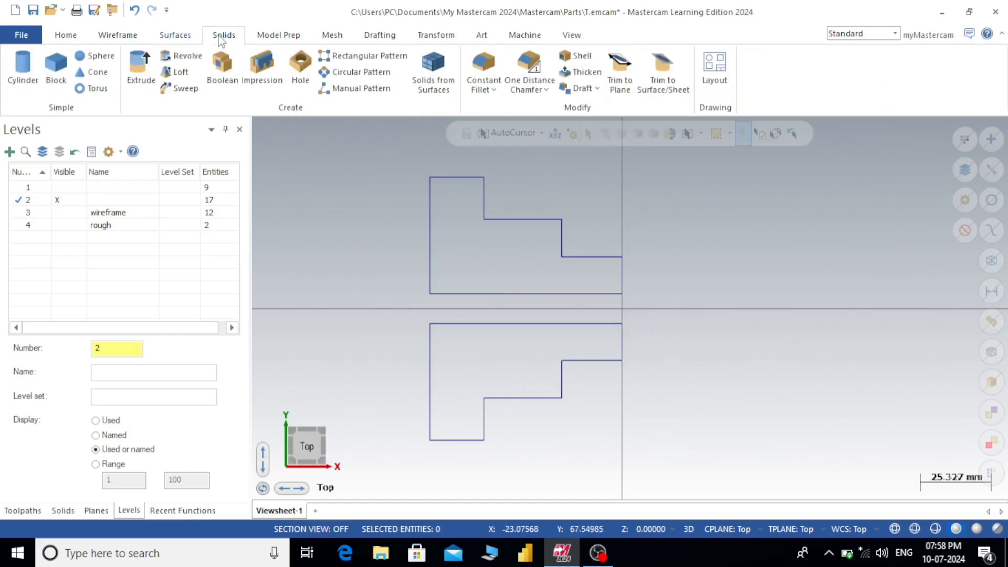
left_click(173, 37)
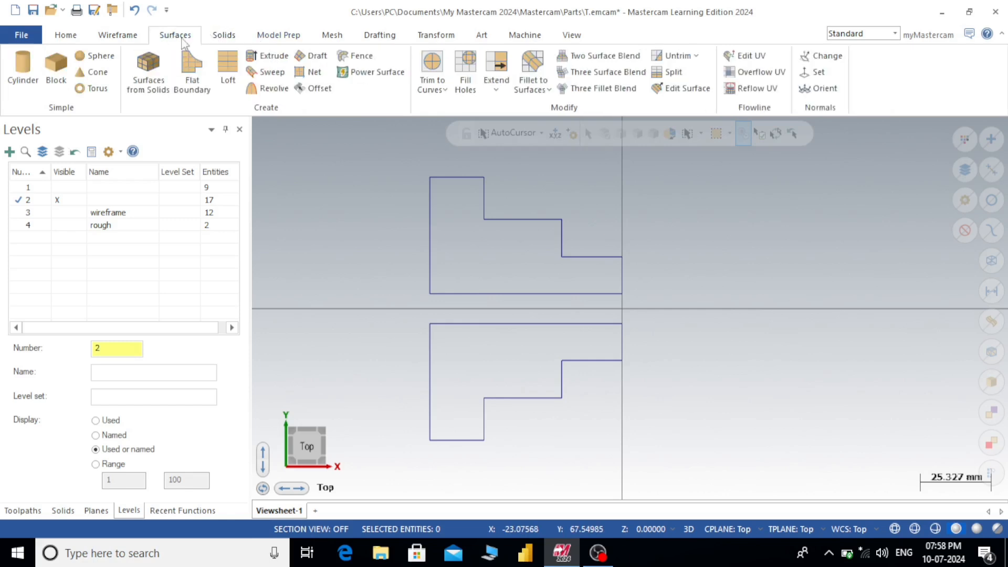
scroll(383, 150, "down", 2)
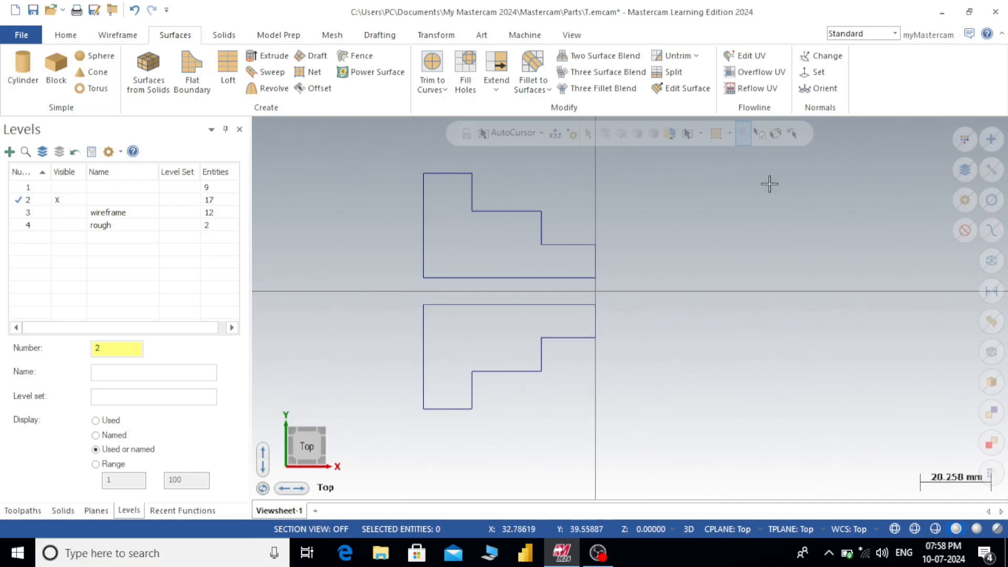
left_click(63, 36)
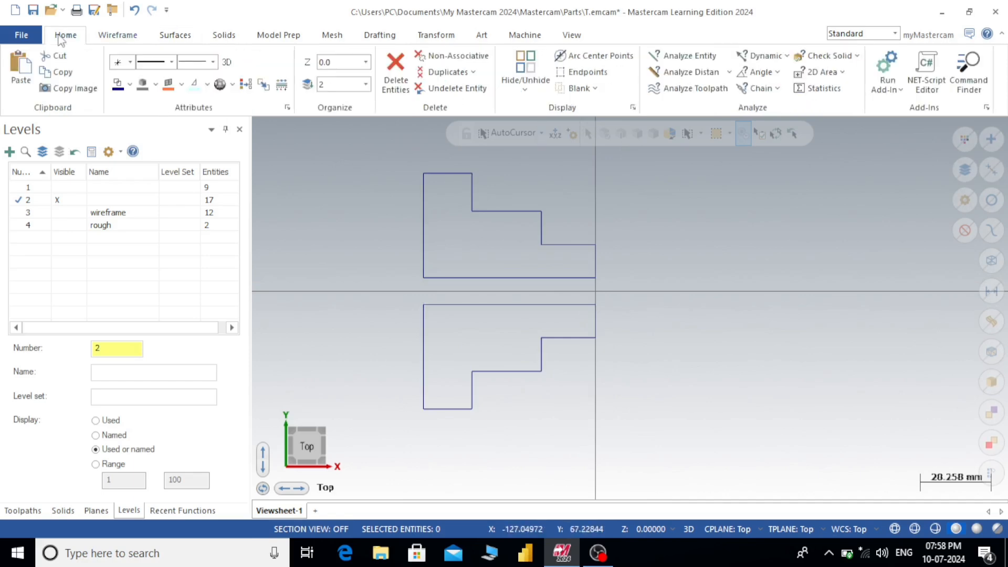
scroll(494, 166, "up", 2)
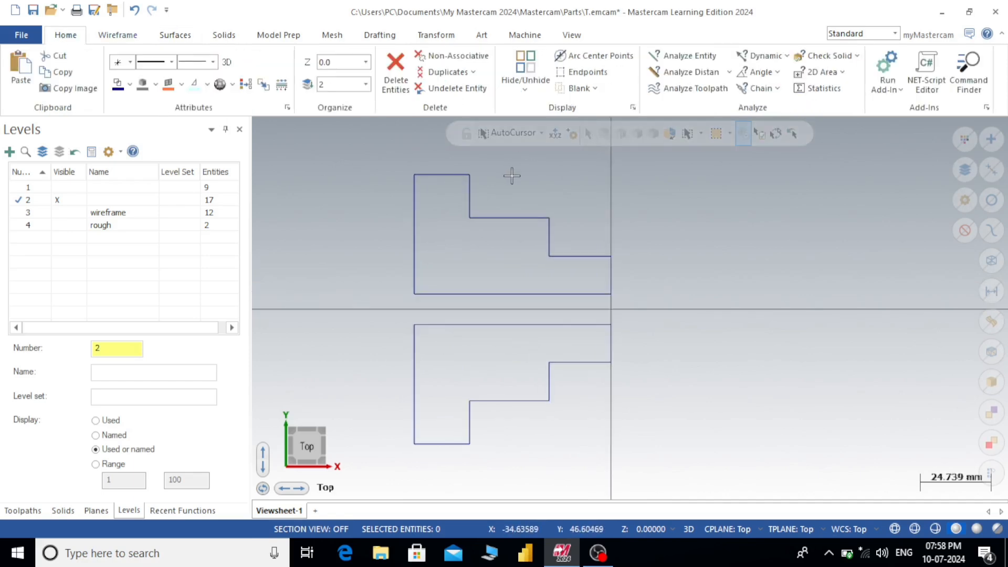